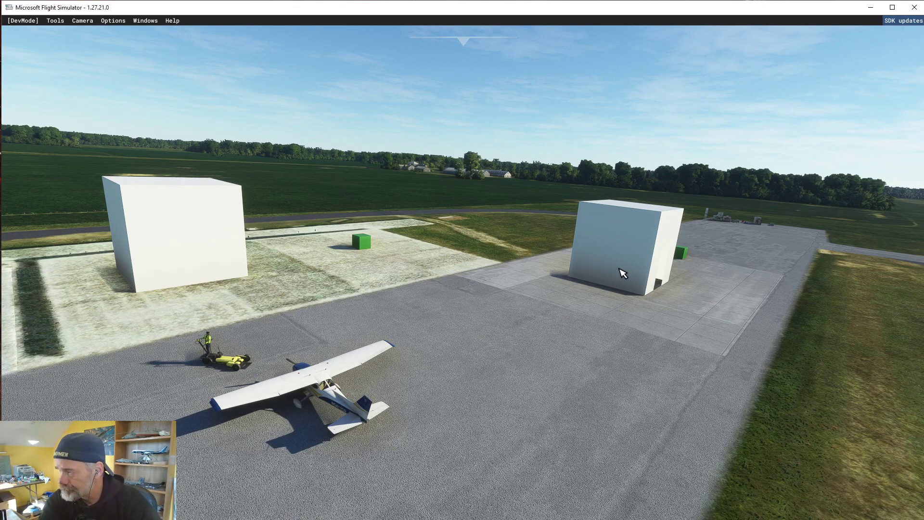
Step: Fly the camera around the apron to examine the white building with the doorway and its surroundings
{"action": "key", "text": "d"}
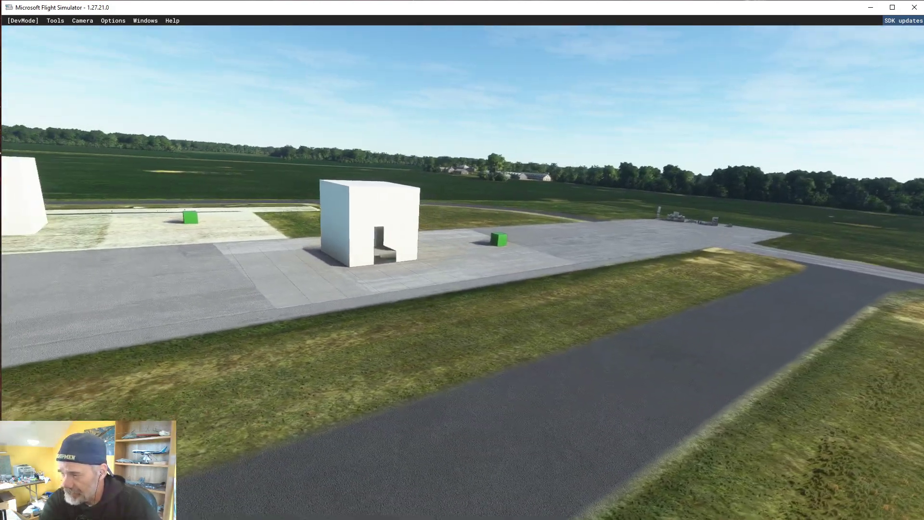
{"action": "key", "text": "KP_4"}
{"action": "key", "text": "w"}
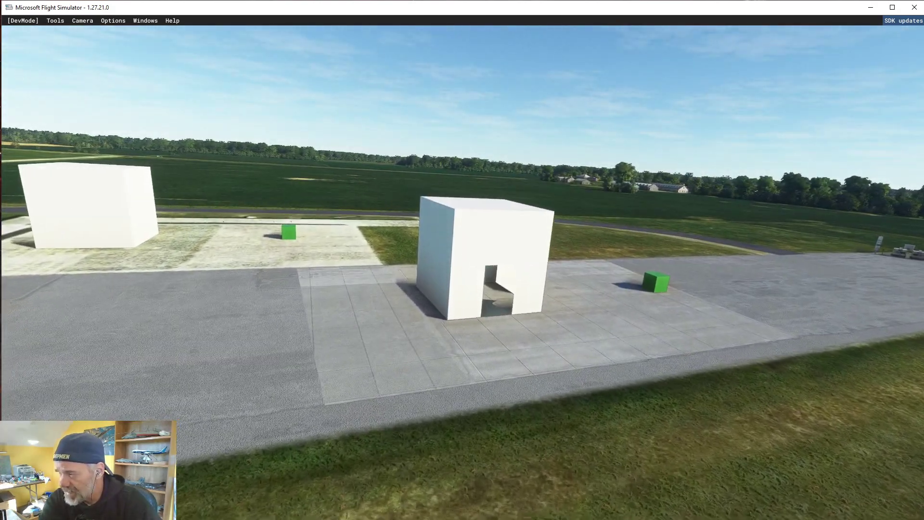
{"action": "key", "text": "KP_4"}
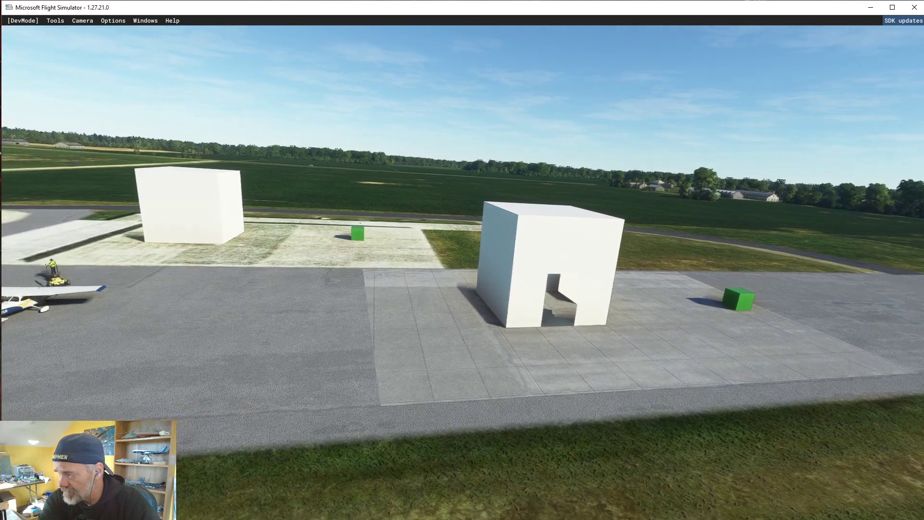
{"action": "key", "text": "d"}
{"action": "key", "text": "a"}
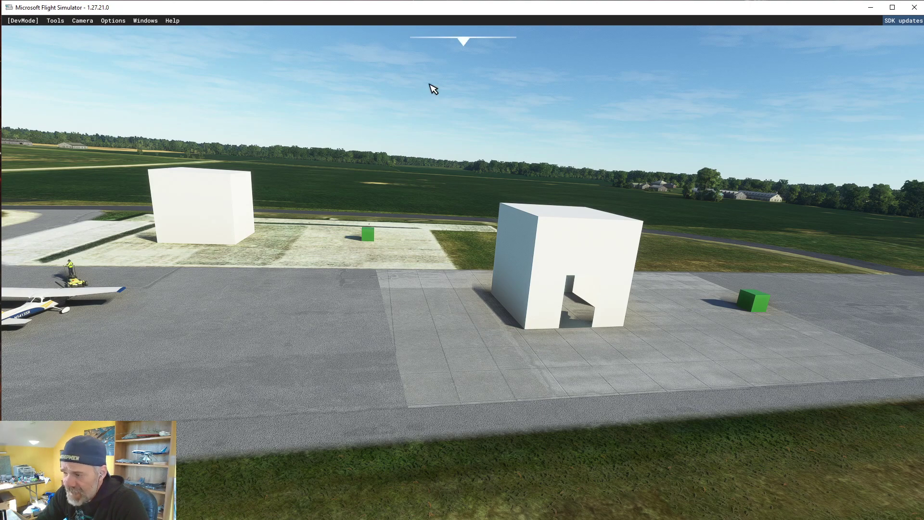
Step: Change the weather preset to Rain and close the weather settings
{"action": "mouse_move", "coordinate": [463, 38]}
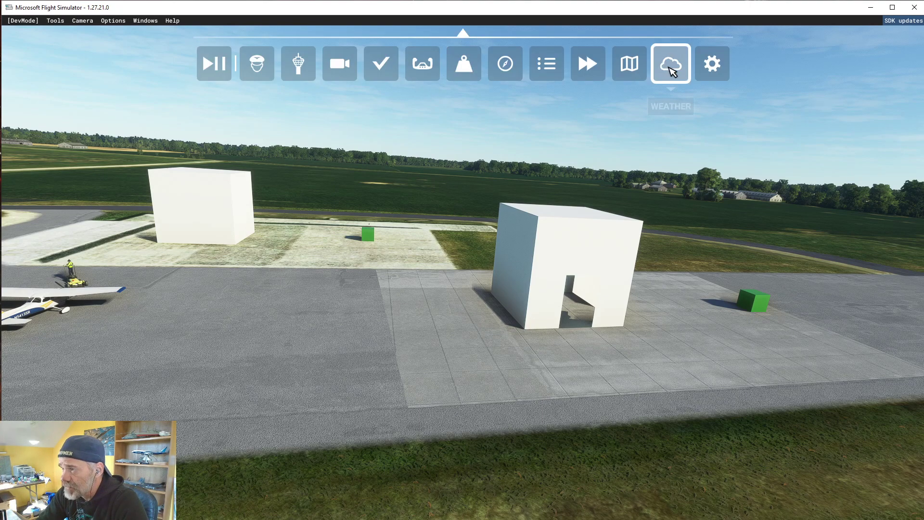
{"action": "left_click", "coordinate": [666, 76]}
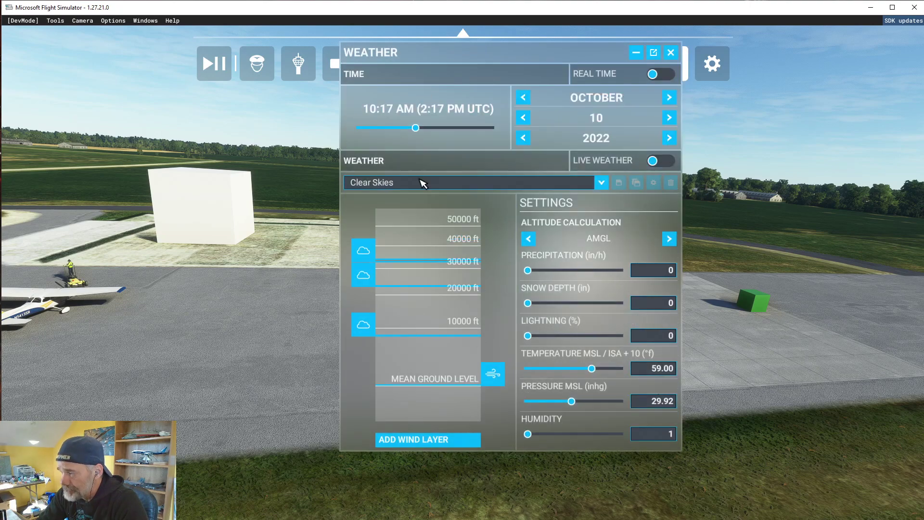
{"action": "left_click", "coordinate": [601, 182]}
{"action": "left_click", "coordinate": [367, 324]}
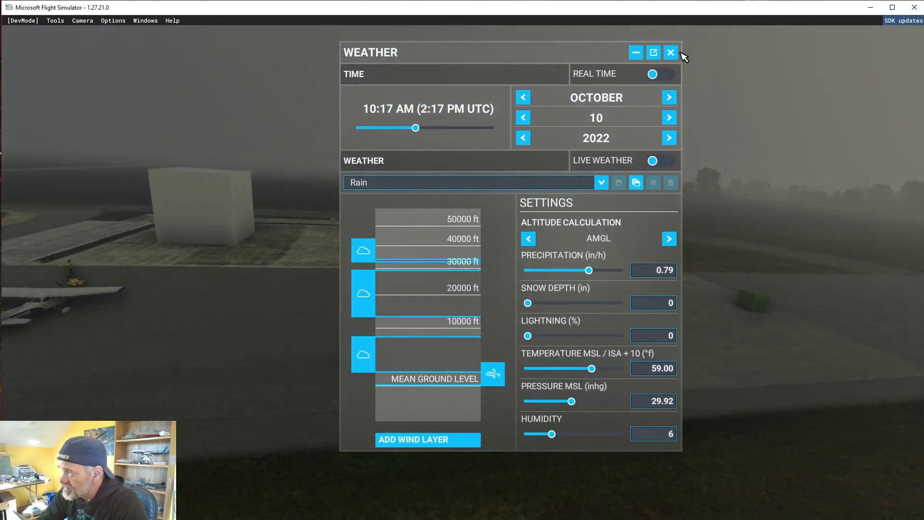
{"action": "left_click", "coordinate": [671, 52]}
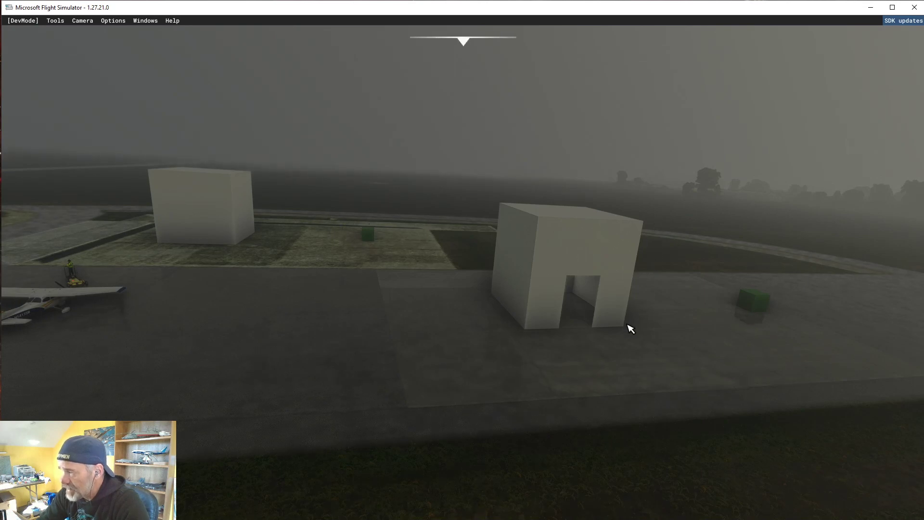
Step: Fly the camera past the parked plane to the doorless white building on the grass and through its wall to examine the interior
{"action": "key", "text": "a"}
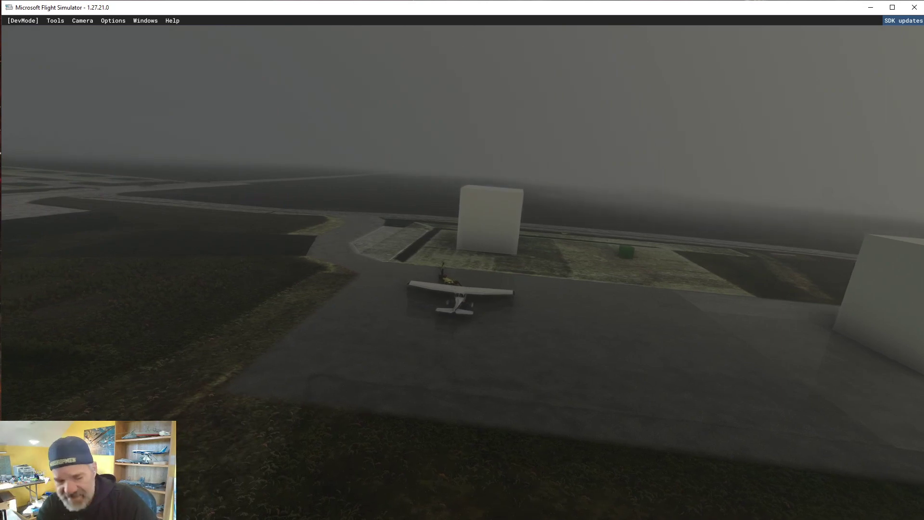
{"action": "key", "text": "f"}
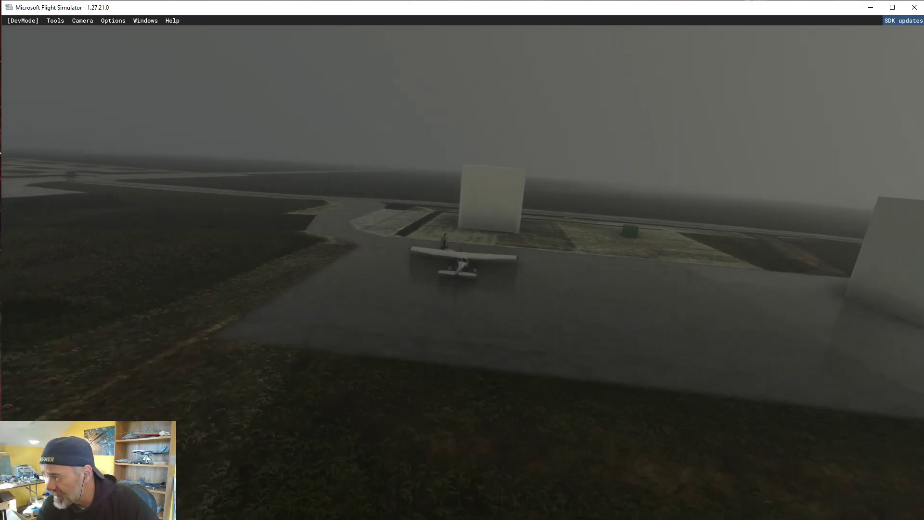
{"action": "key", "text": "KP_6"}
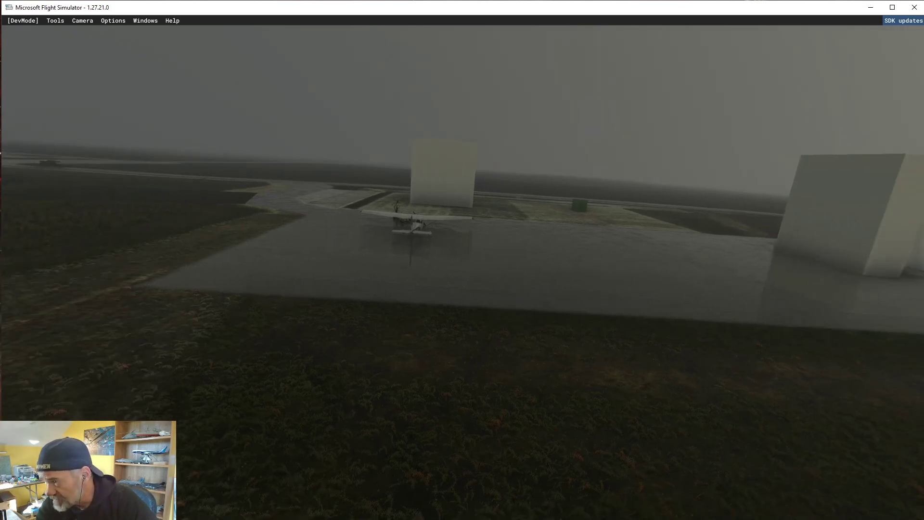
{"action": "key", "text": "w"}
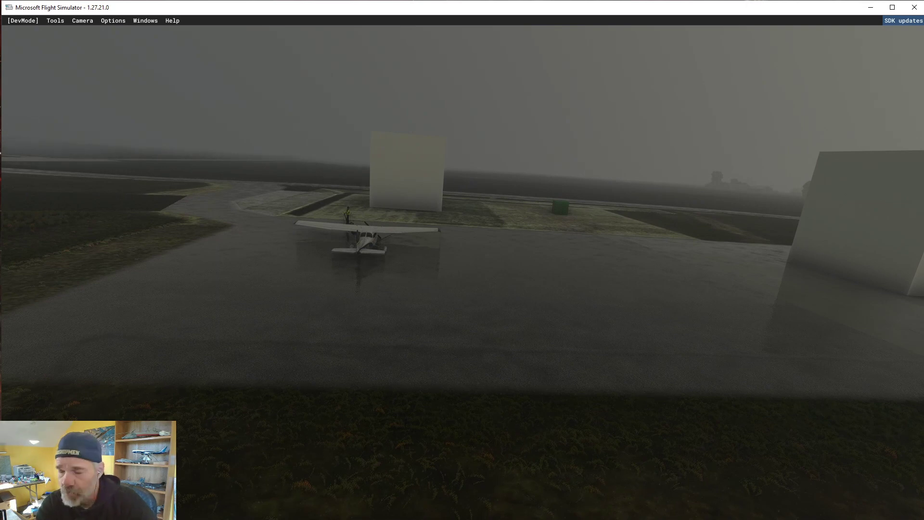
{"action": "key", "text": "KP_4"}
{"action": "key", "text": "KP_6"}
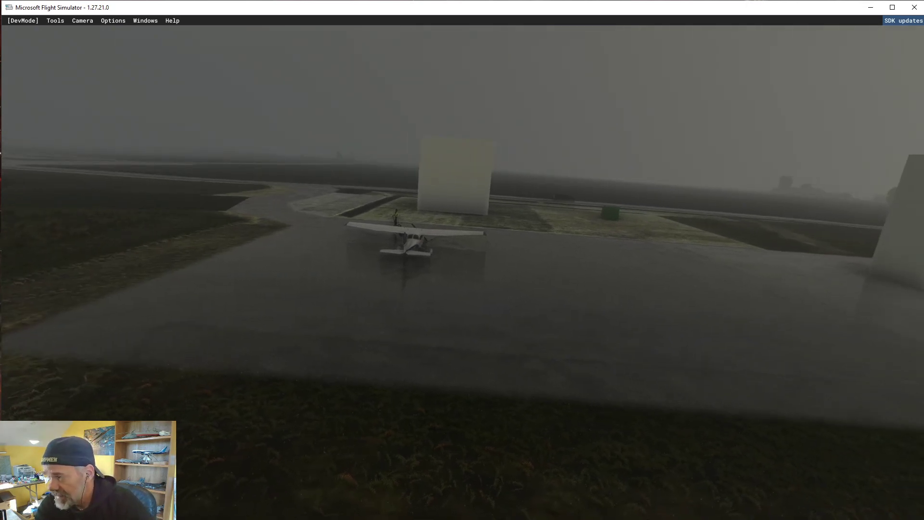
{"action": "key", "text": "w"}
{"action": "key", "text": "w"}
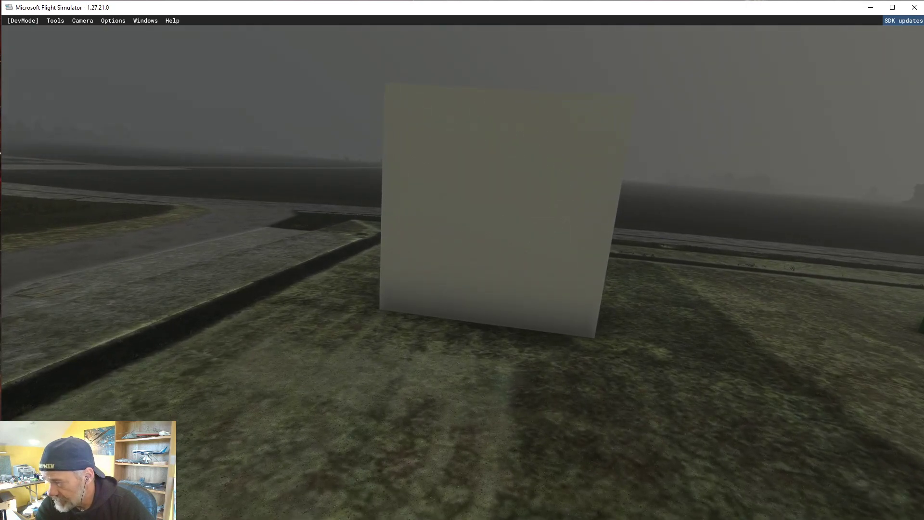
{"action": "key", "text": "w"}
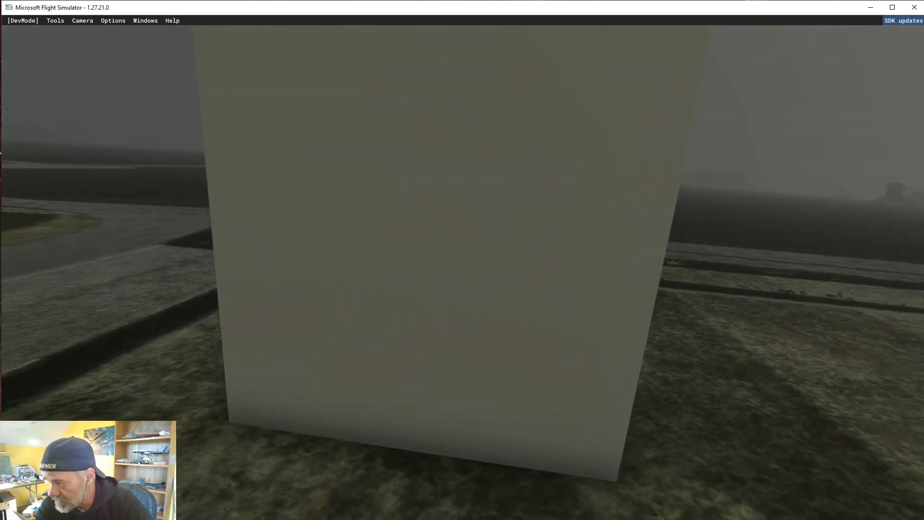
{"action": "key", "text": "w"}
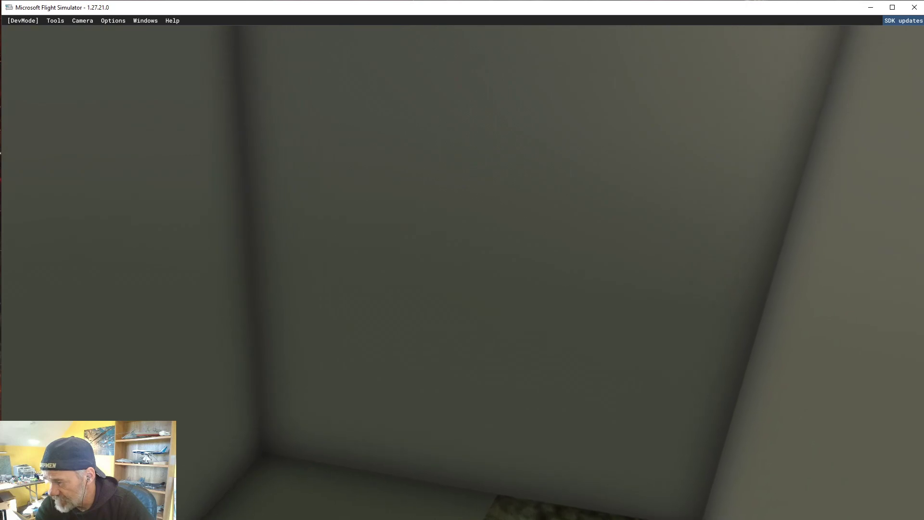
Step: Back the camera out of the white building, lower it to ground level, and re-enter to compare rain outside and inside
{"action": "key", "text": "s"}
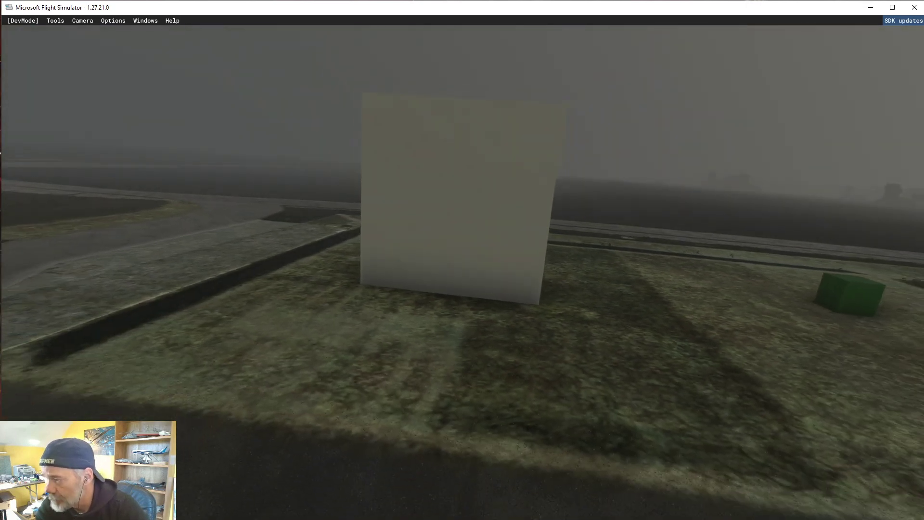
{"action": "key", "text": "KP_6"}
{"action": "key", "text": "KP_4"}
{"action": "key", "text": "f"}
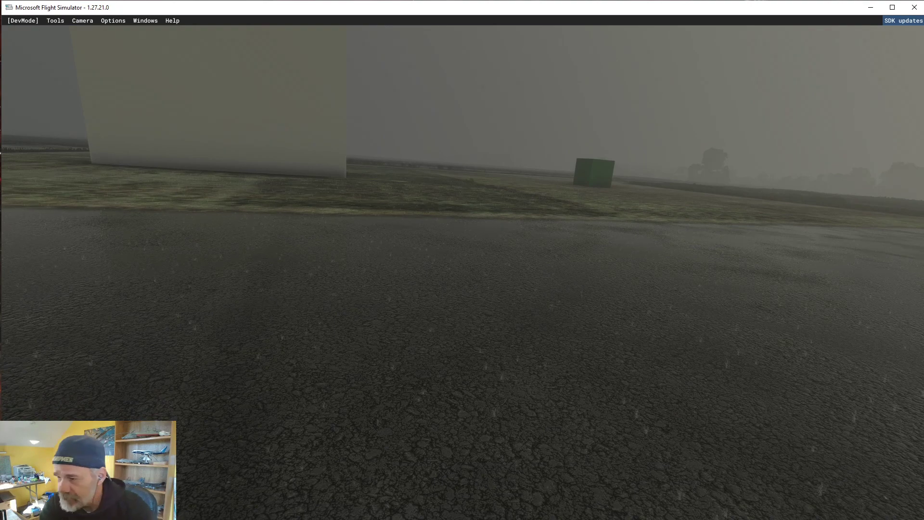
{"action": "key", "text": "KP_4"}
{"action": "key", "text": "w"}
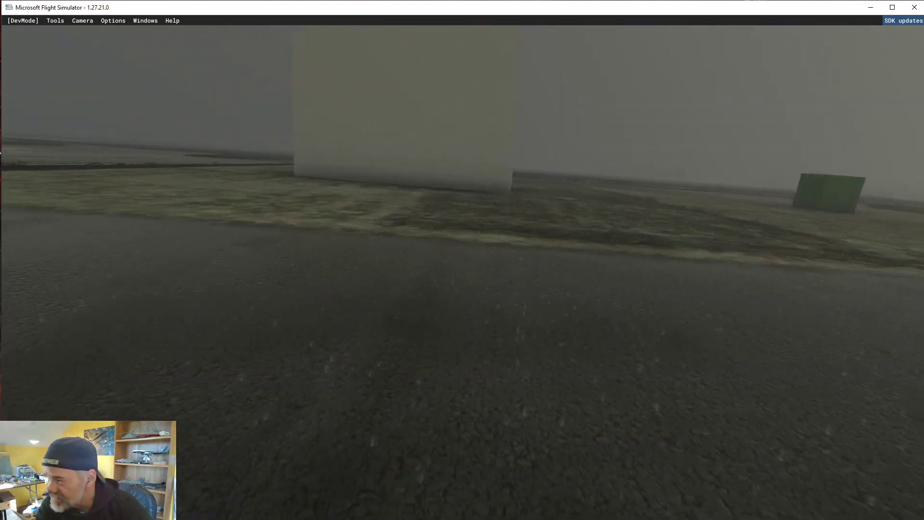
{"action": "key", "text": "w"}
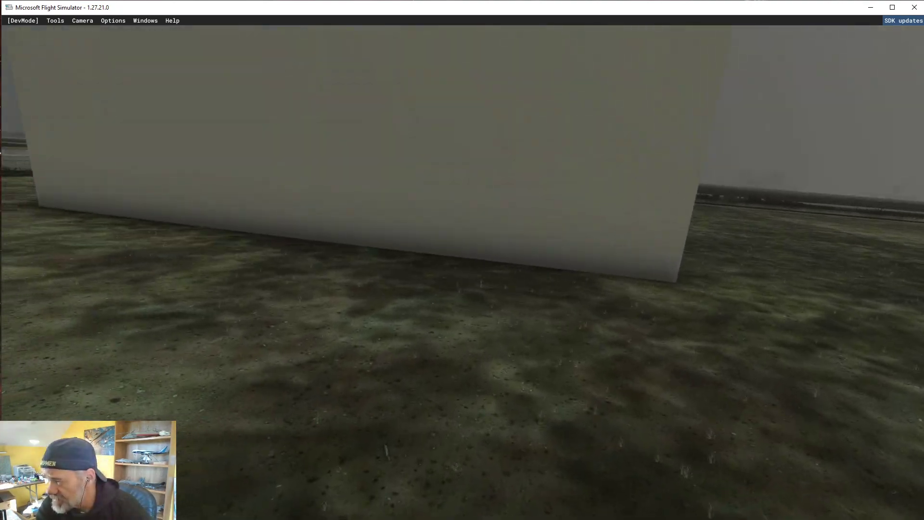
{"action": "key", "text": "w"}
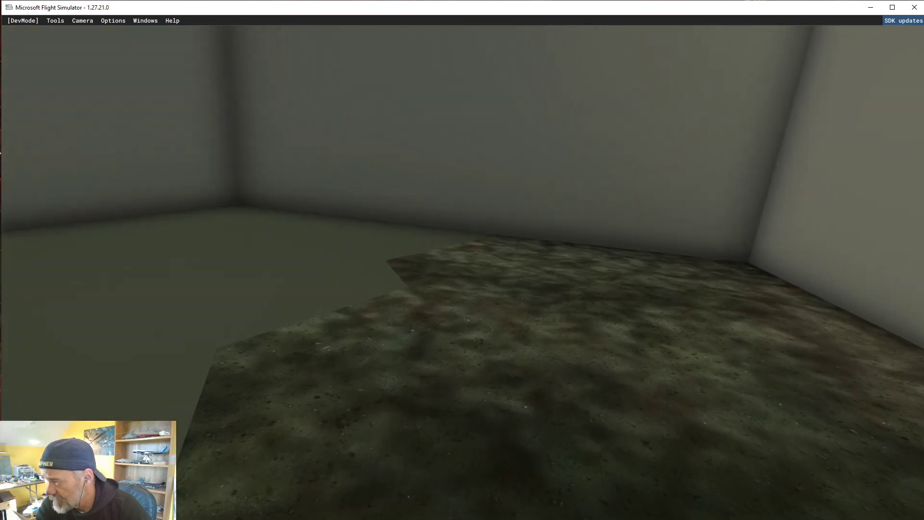
Step: Look around the white building's interior at ground level, examining the floor and walls for rain
{"action": "key", "text": "KP_6"}
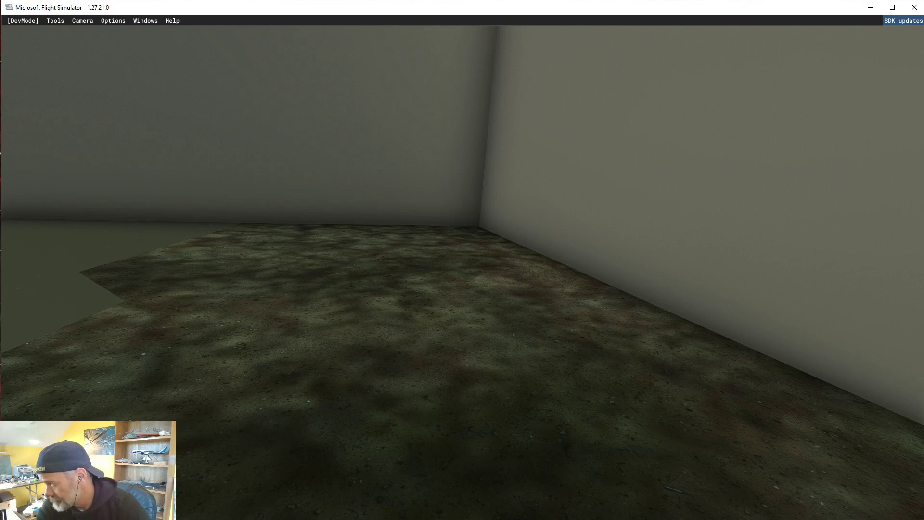
{"action": "key", "text": "d"}
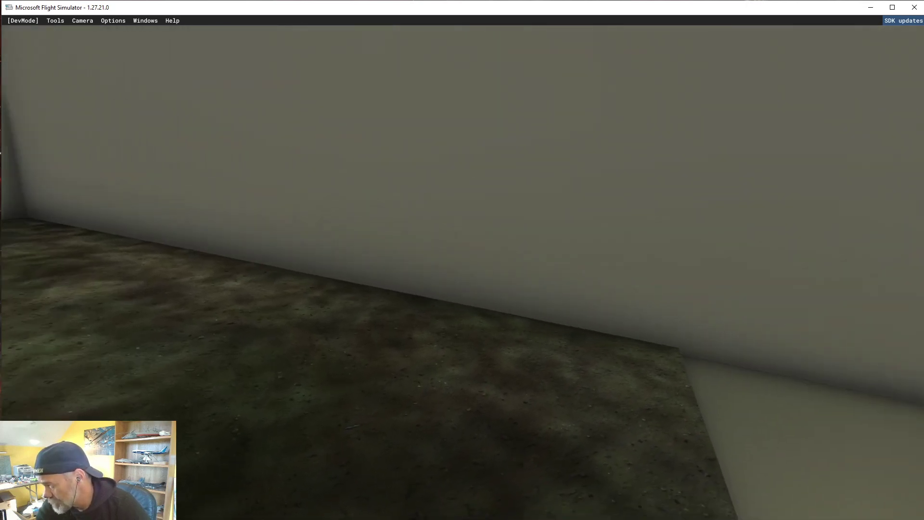
{"action": "key", "text": "d"}
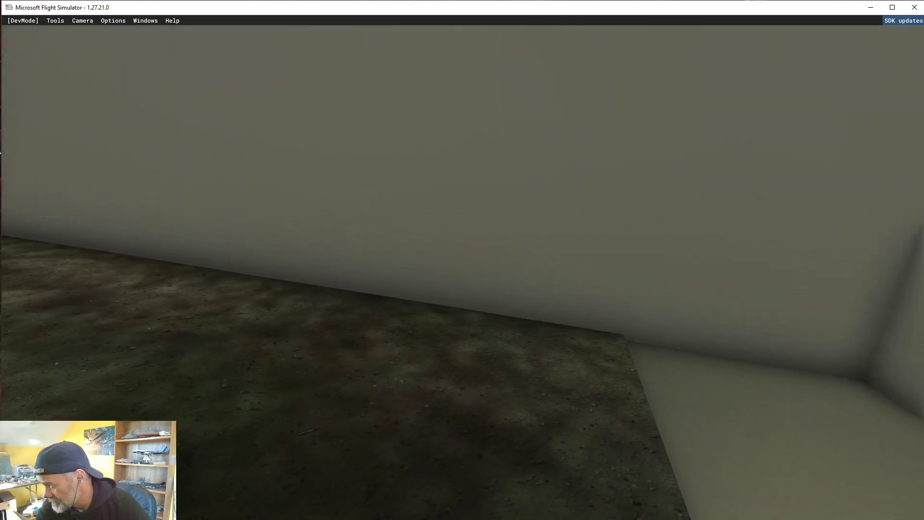
{"action": "key", "text": "a"}
{"action": "key", "text": "a"}
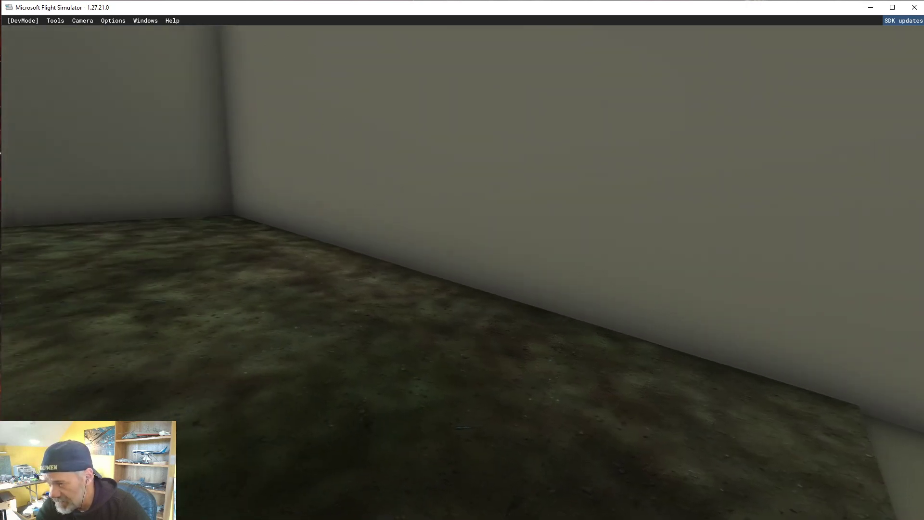
{"action": "key", "text": "a"}
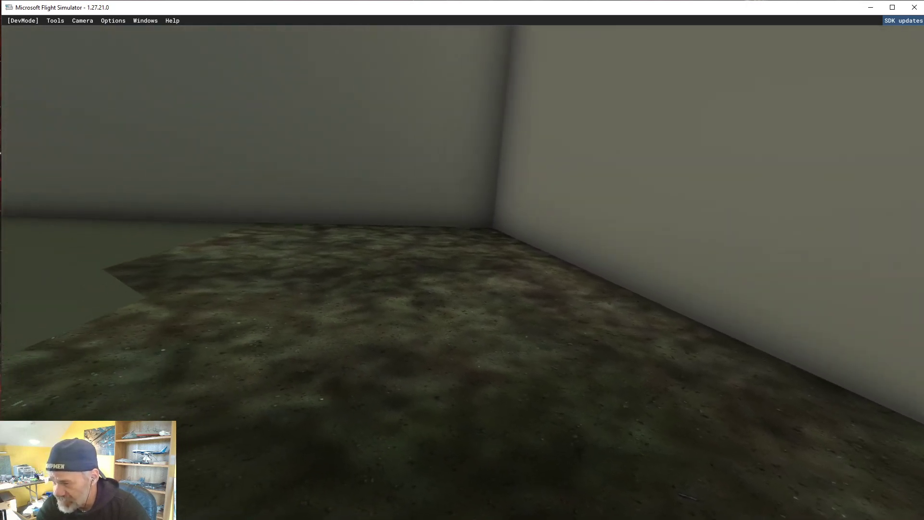
{"action": "key", "text": "a"}
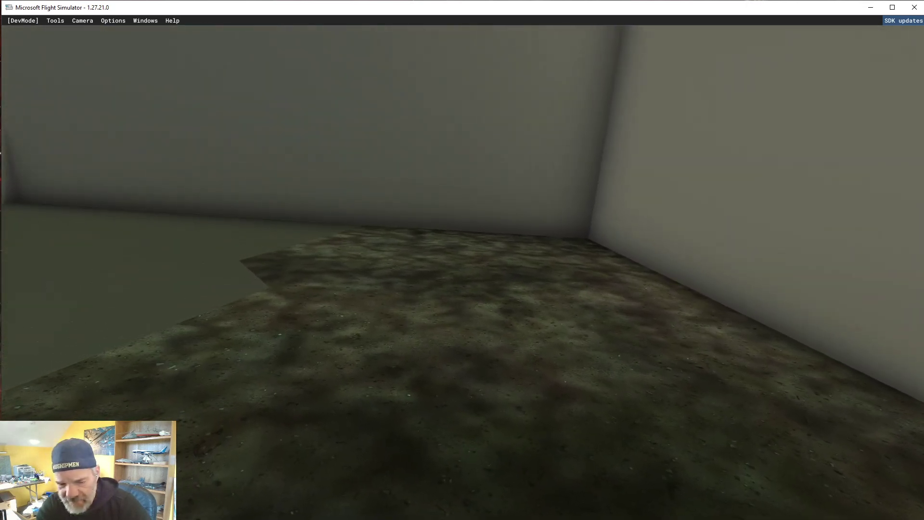
{"action": "key", "text": "d"}
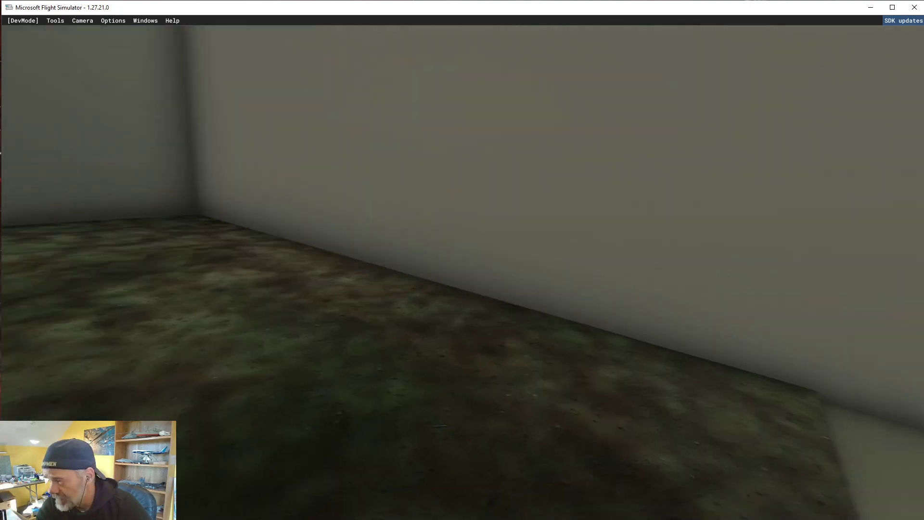
Step: Move the camera out of the white building and up to the green cube on the grass
{"action": "key", "text": "w"}
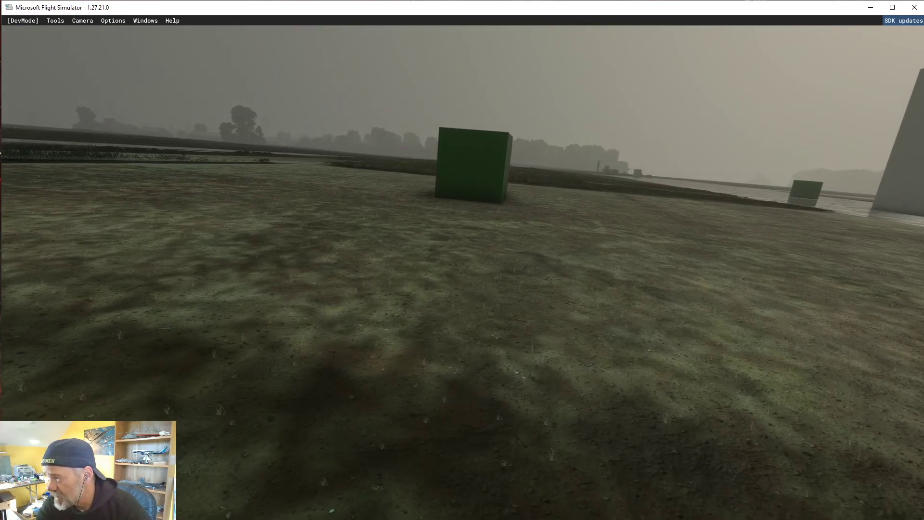
{"action": "key", "text": "d"}
{"action": "key", "text": "w"}
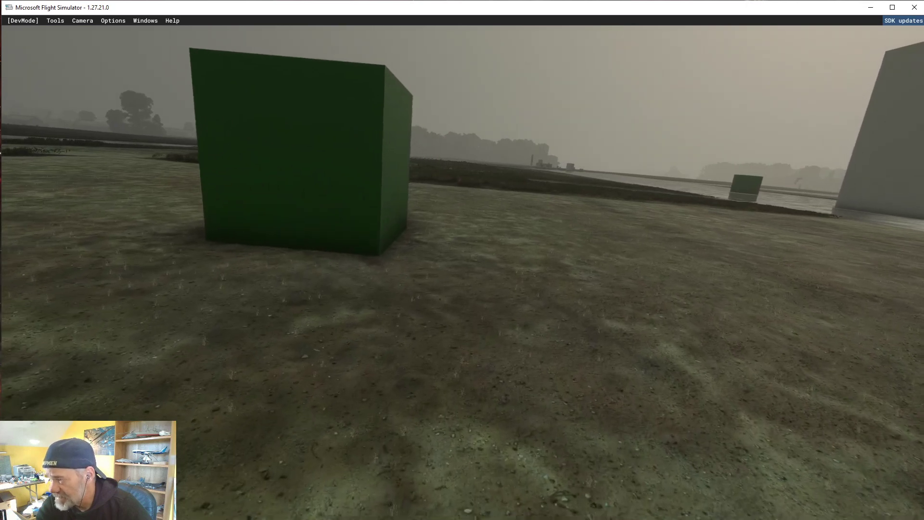
{"action": "key", "text": "a"}
{"action": "key", "text": "a"}
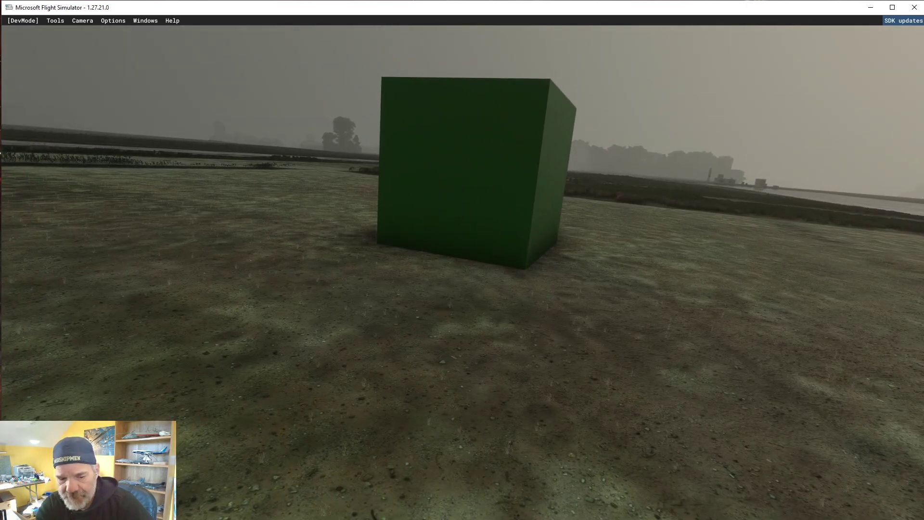
Step: Inspect the rain around the green cube from ground level, from above, and from farther back
{"action": "key", "text": "f"}
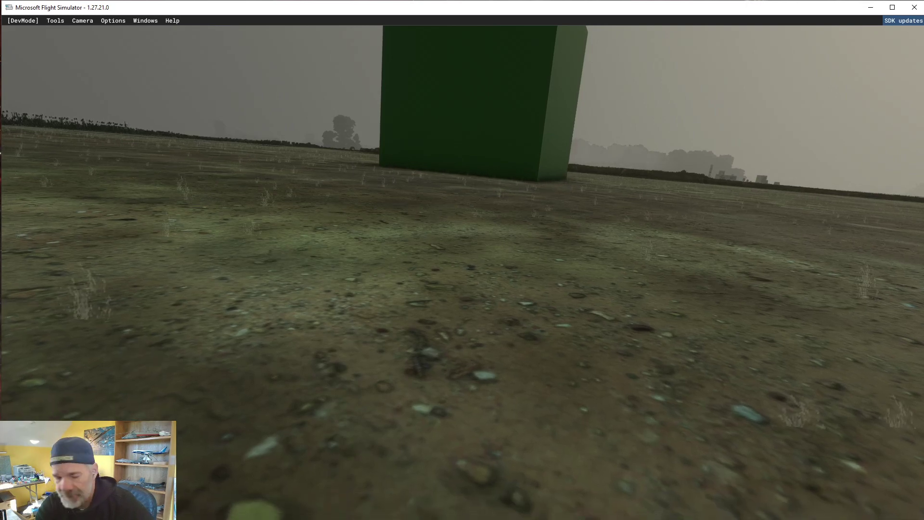
{"action": "key", "text": "r"}
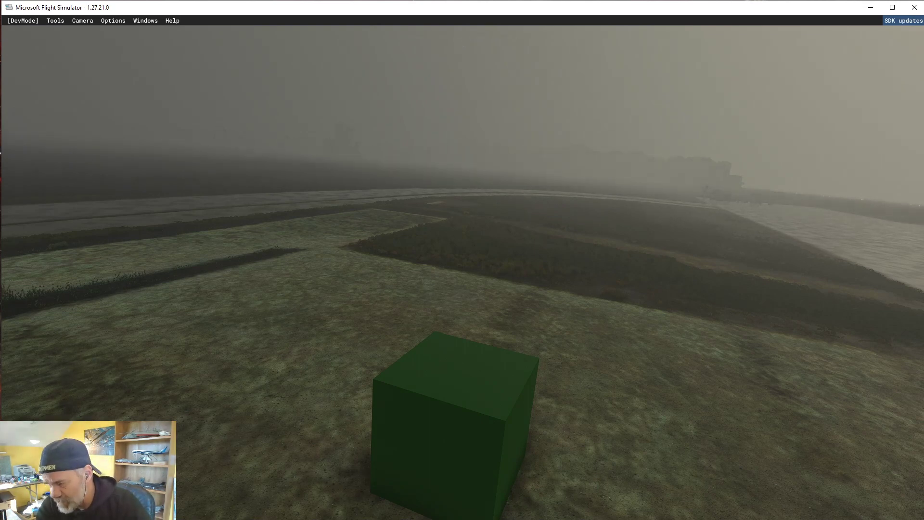
{"action": "key", "text": "s"}
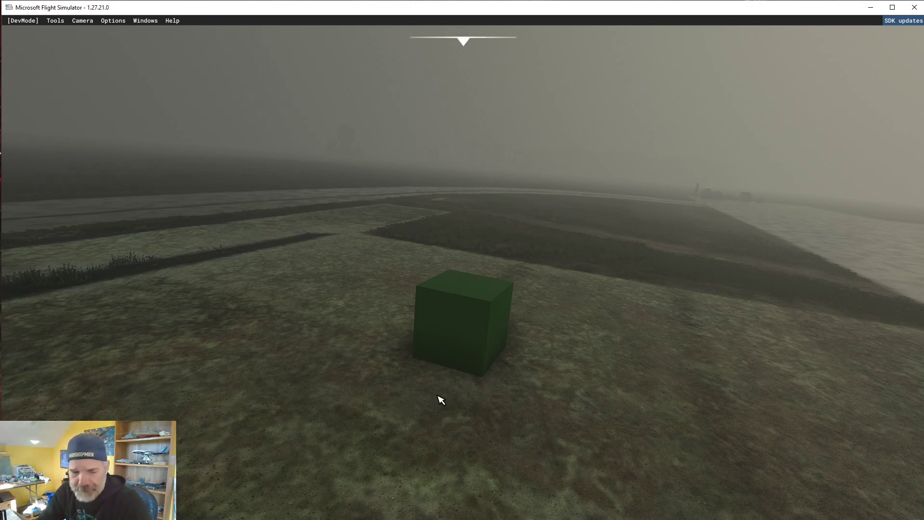
{"action": "key", "text": "KP_6"}
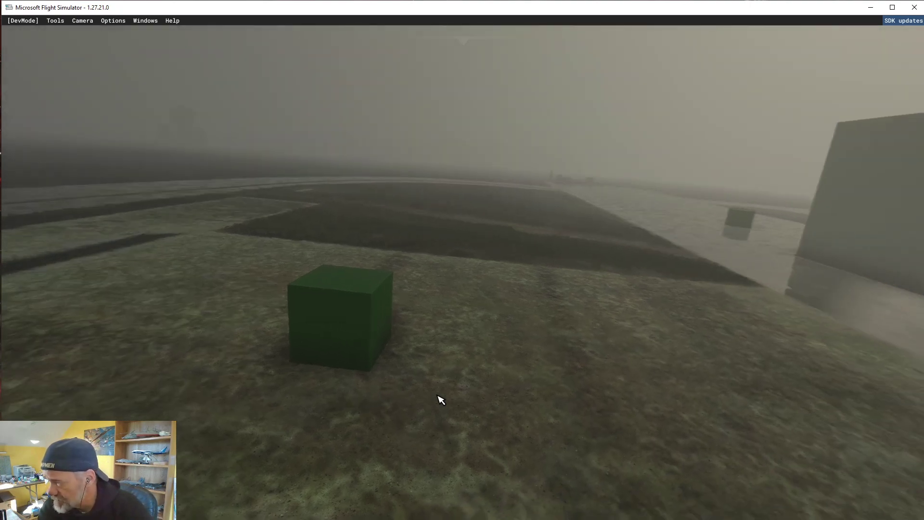
Step: Swing the camera around to the doorway side of the white building, framing it with the green cube on the pavement
{"action": "key", "text": "d"}
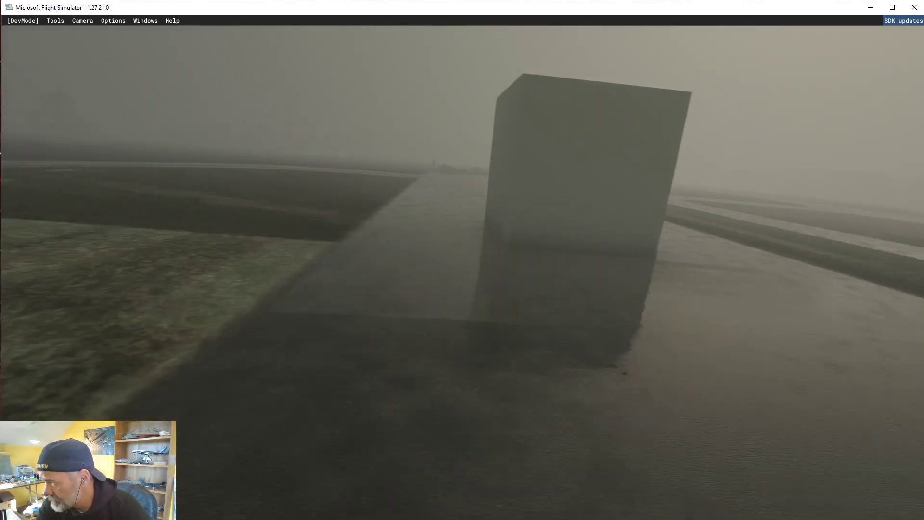
{"action": "key", "text": "KP_4"}
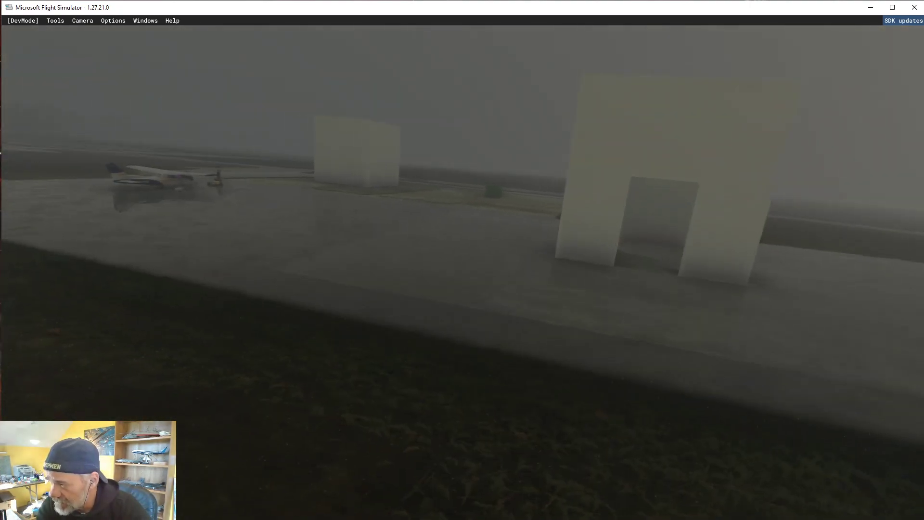
{"action": "key", "text": "KP_6"}
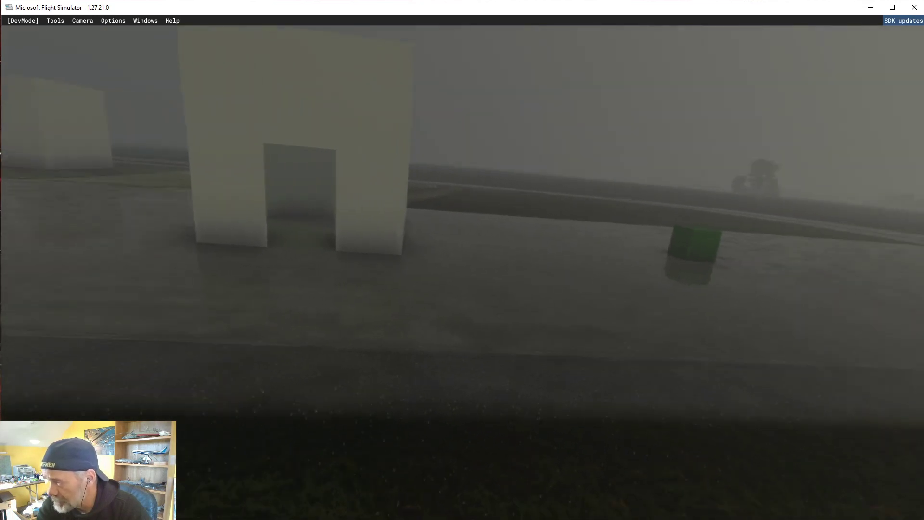
{"action": "key", "text": "Left"}
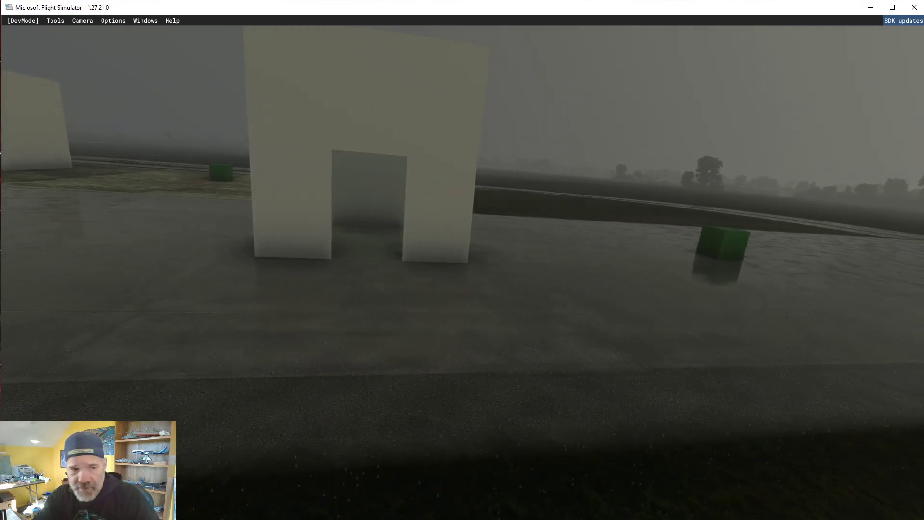
{"action": "mouse_move", "coordinate": [87, 65]}
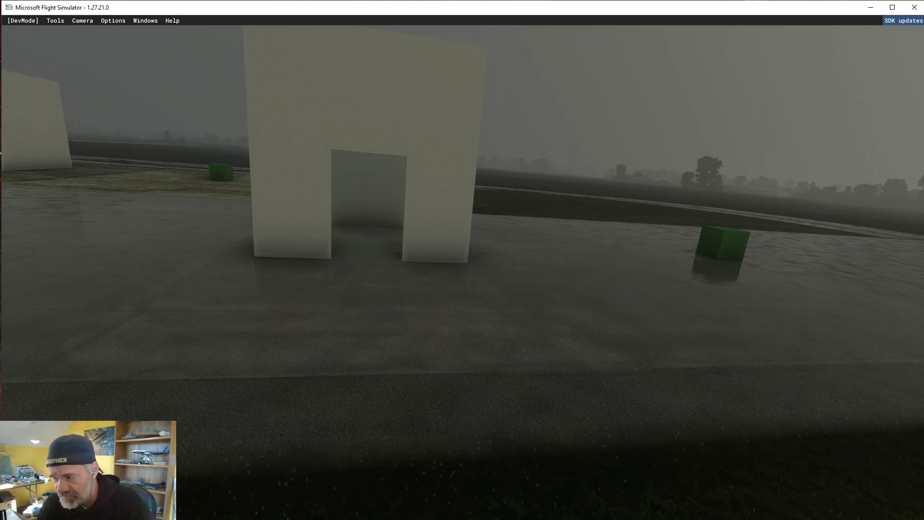
Step: Move the camera in and out of the white building's doorway, examining the interior floor and the pavement outside for rain
{"action": "key", "text": "w"}
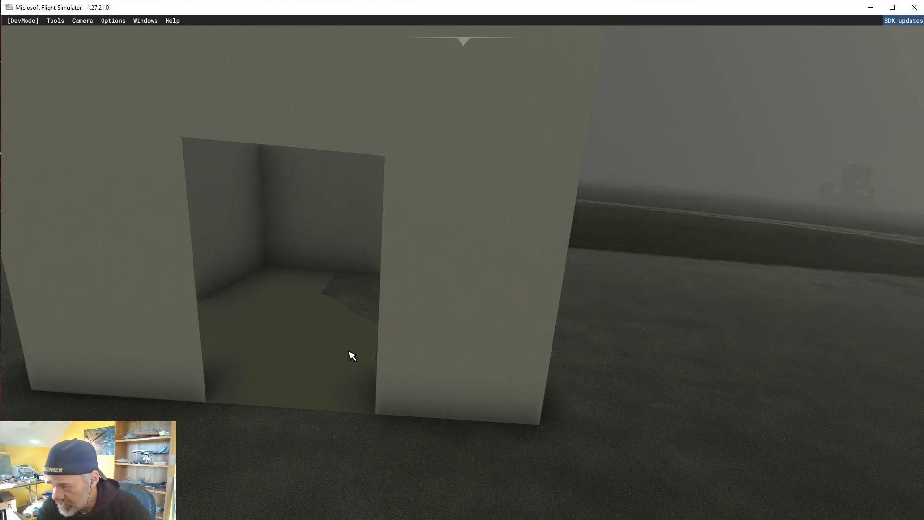
{"action": "key", "text": "w"}
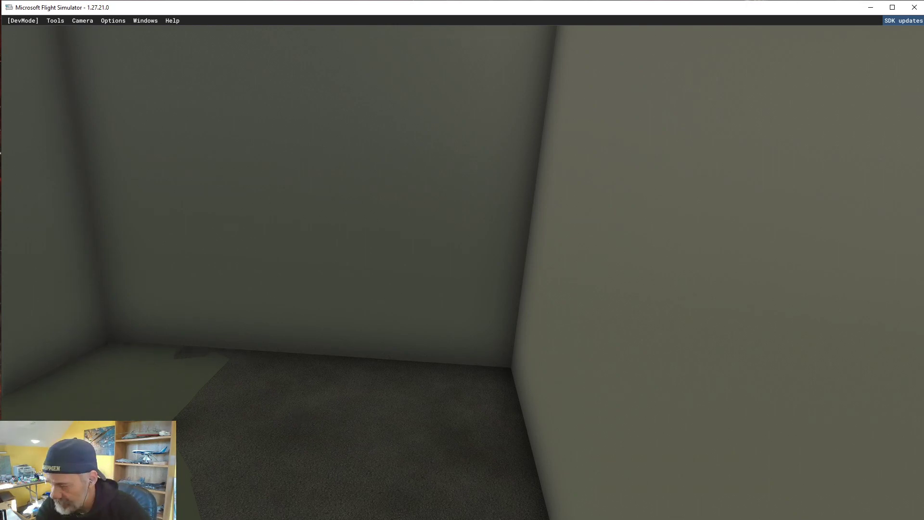
{"action": "key", "text": "s"}
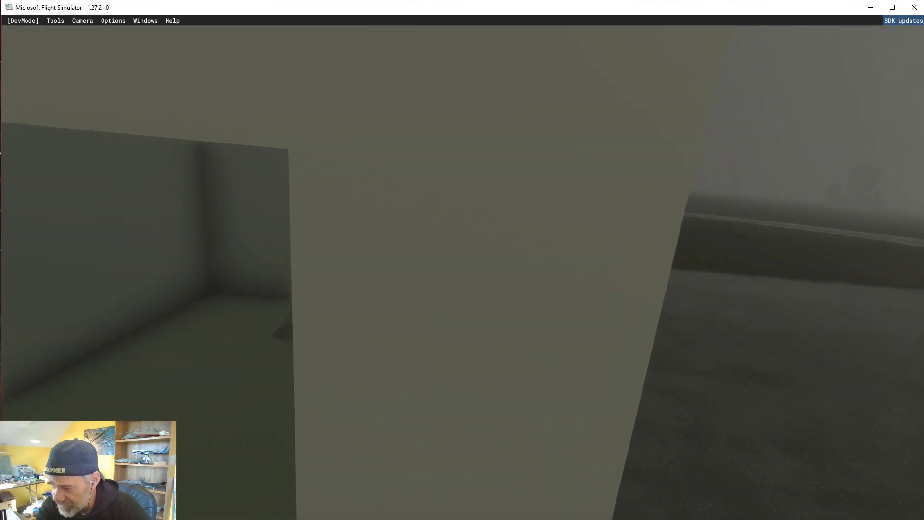
{"action": "key", "text": "a"}
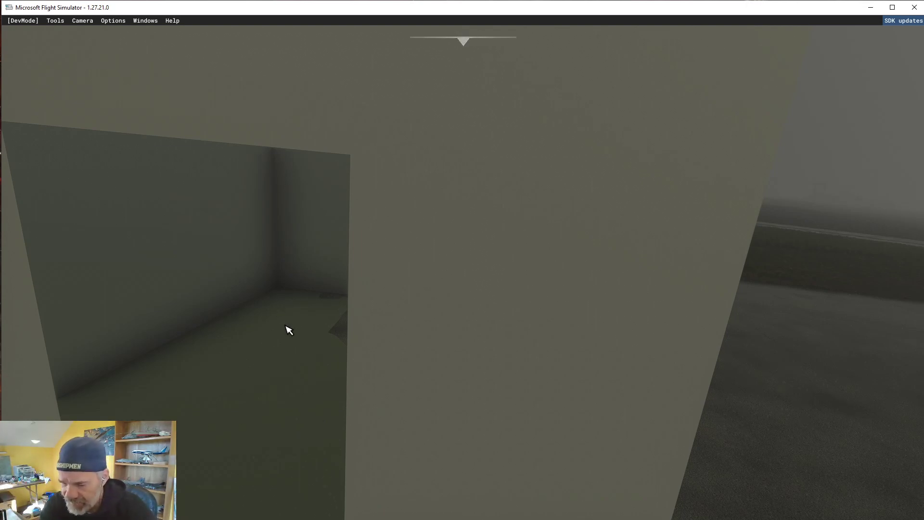
{"action": "key", "text": "KP_2"}
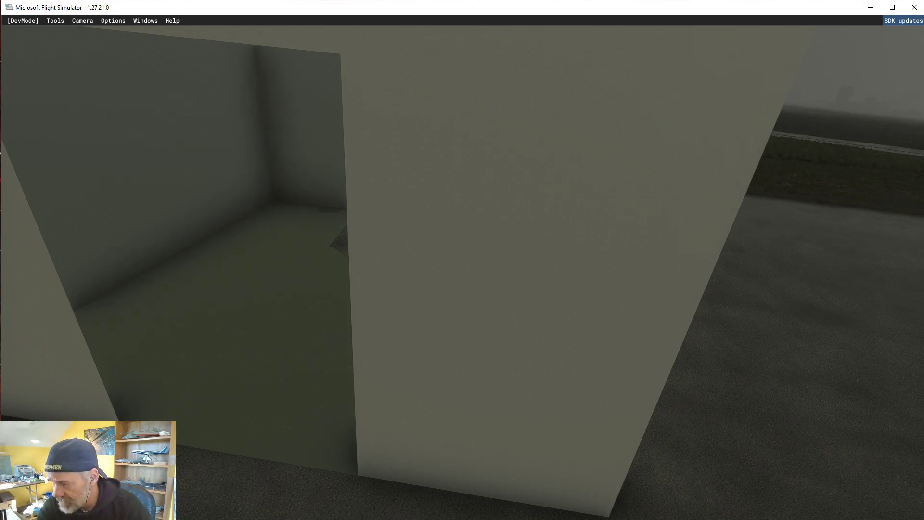
{"action": "key", "text": "w"}
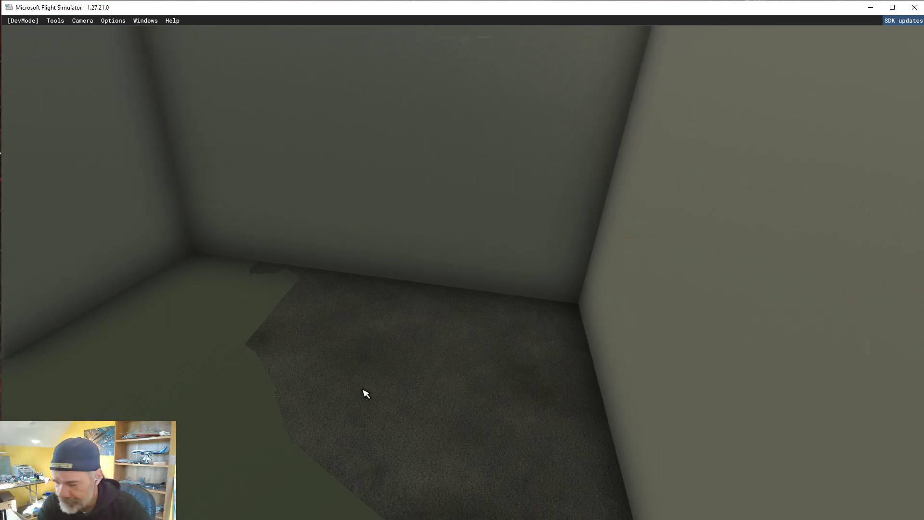
Step: Back the camera out of the white building and bring it close to the green cube on the pavement
{"action": "key", "text": "s"}
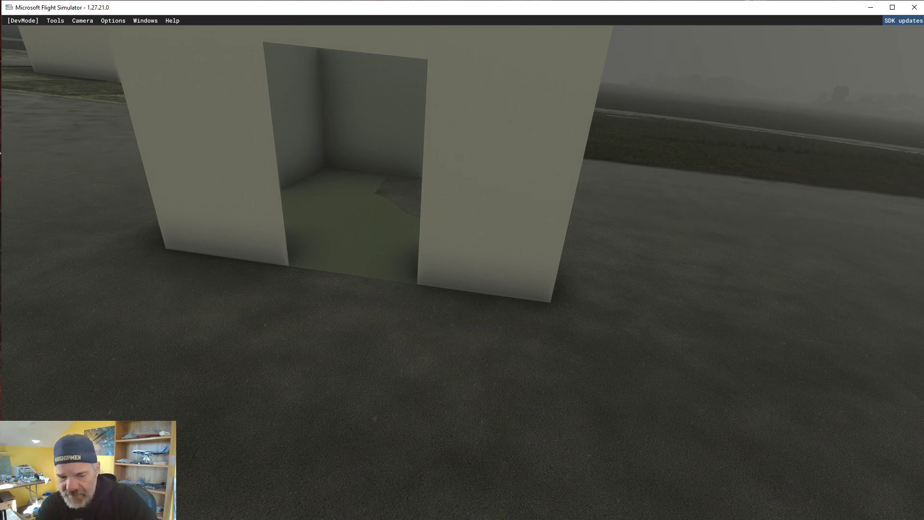
{"action": "key", "text": "s"}
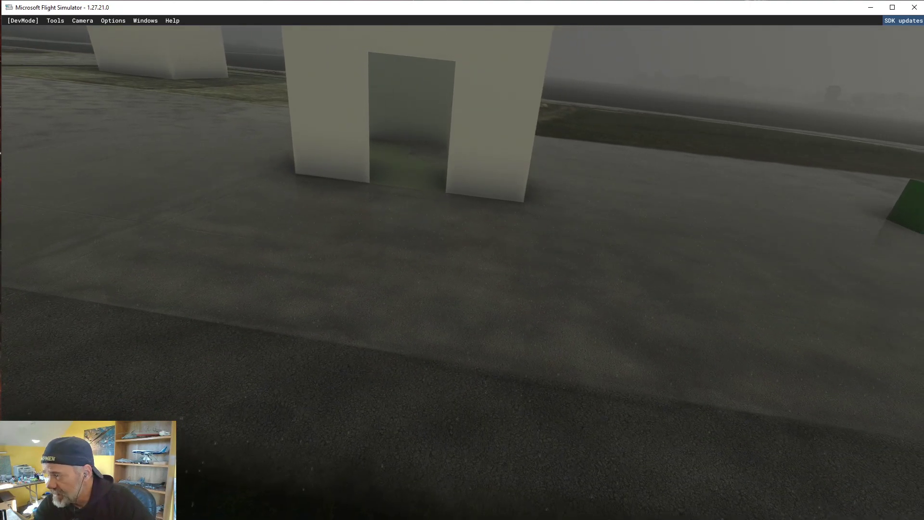
{"action": "key", "text": "d"}
{"action": "key", "text": "d"}
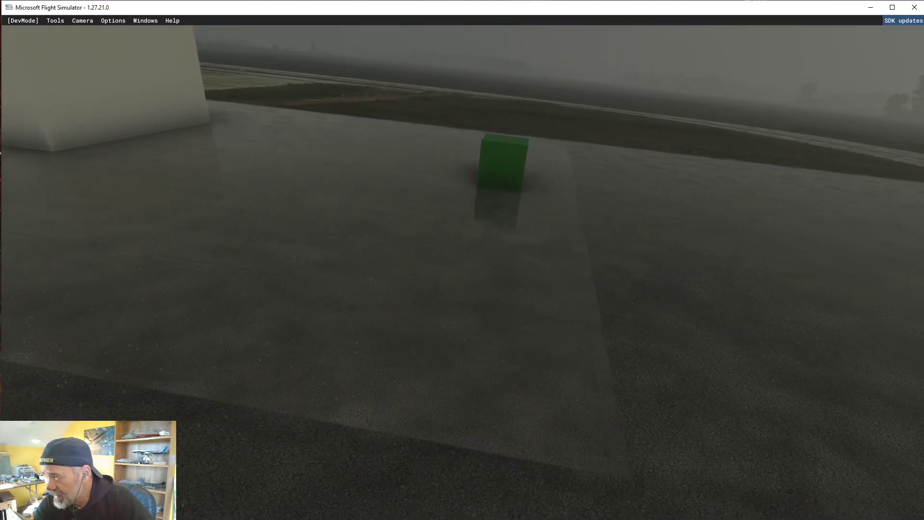
{"action": "key", "text": "w"}
{"action": "key", "text": "w"}
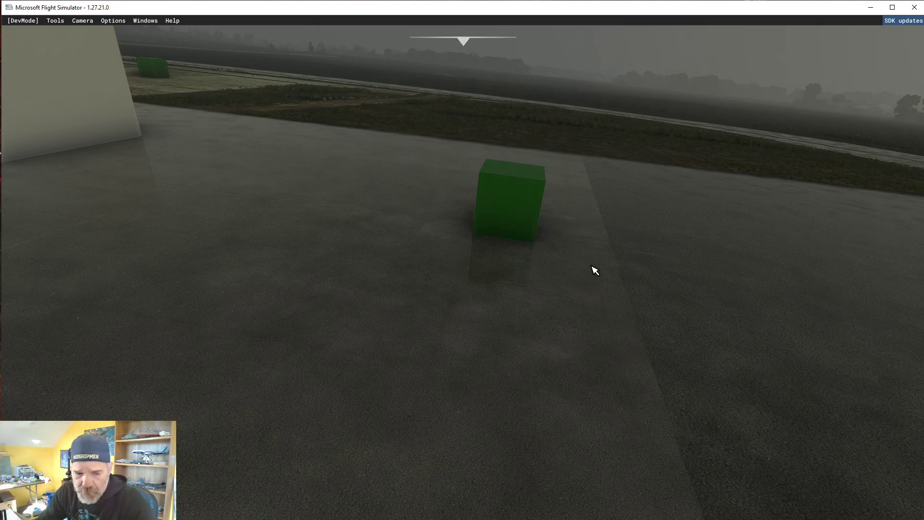
{"action": "key", "text": "w"}
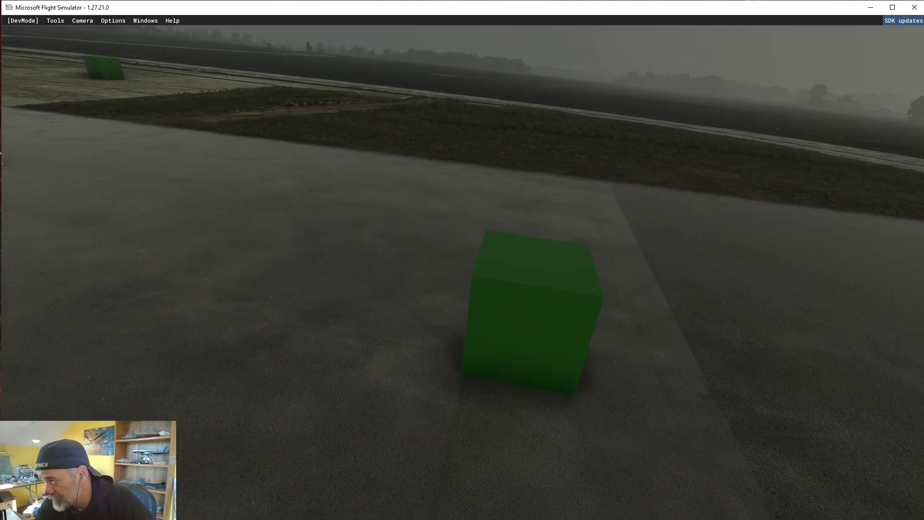
Step: Lower the camera to the pavement and examine the rain around the base of the green cube
{"action": "key", "text": "f"}
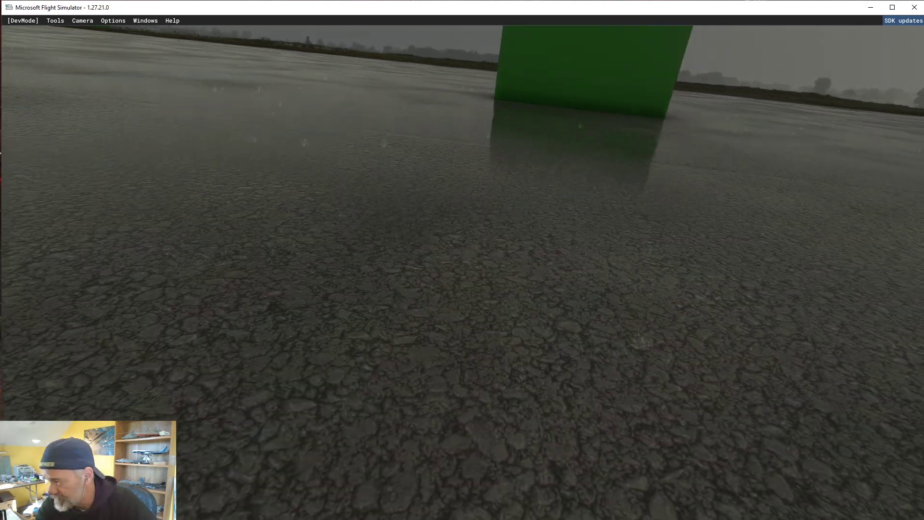
{"action": "key", "text": "w"}
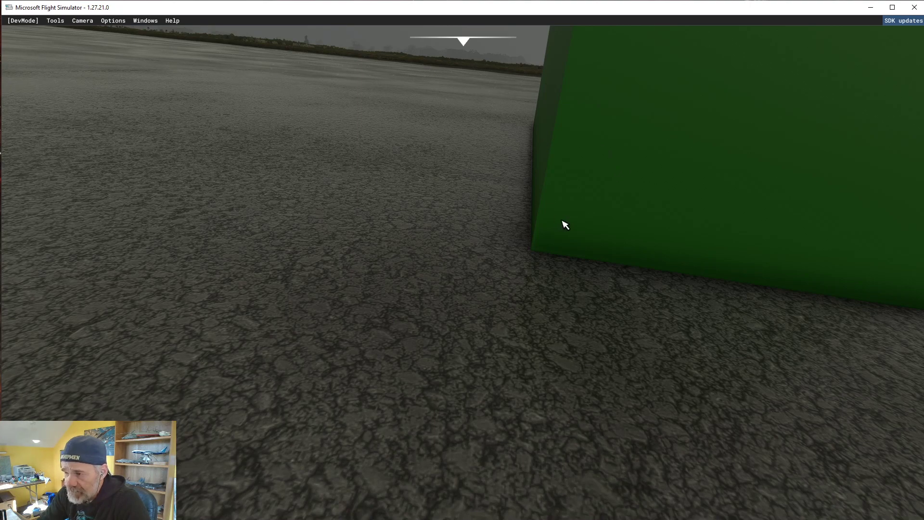
{"action": "key", "text": "KP_6"}
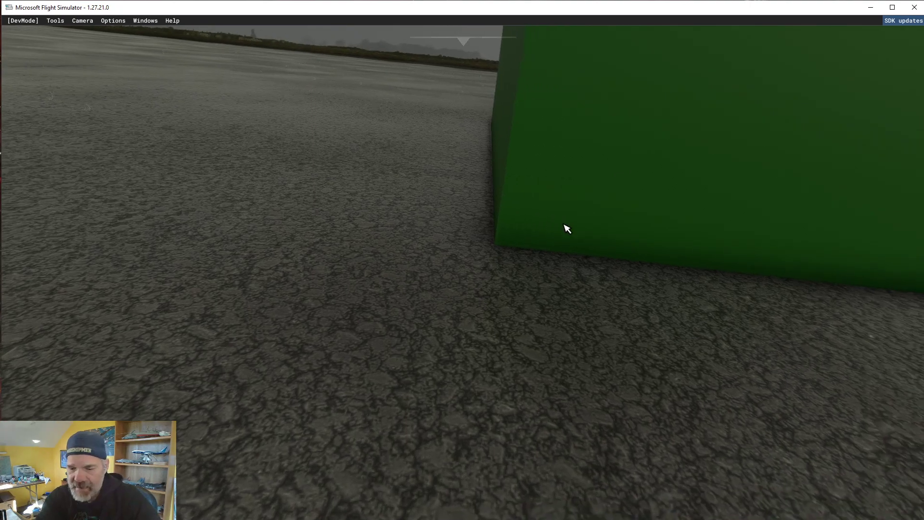
{"action": "key", "text": "s"}
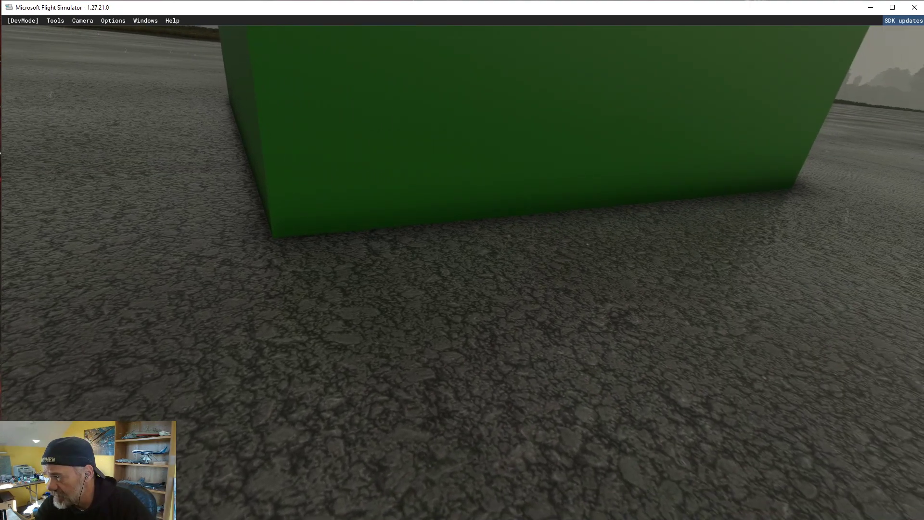
Step: Pass the camera repeatedly through the green cube's wall to compare rain outside and inside it
{"action": "key", "text": "w"}
{"action": "key", "text": "s"}
{"action": "key", "text": "w"}
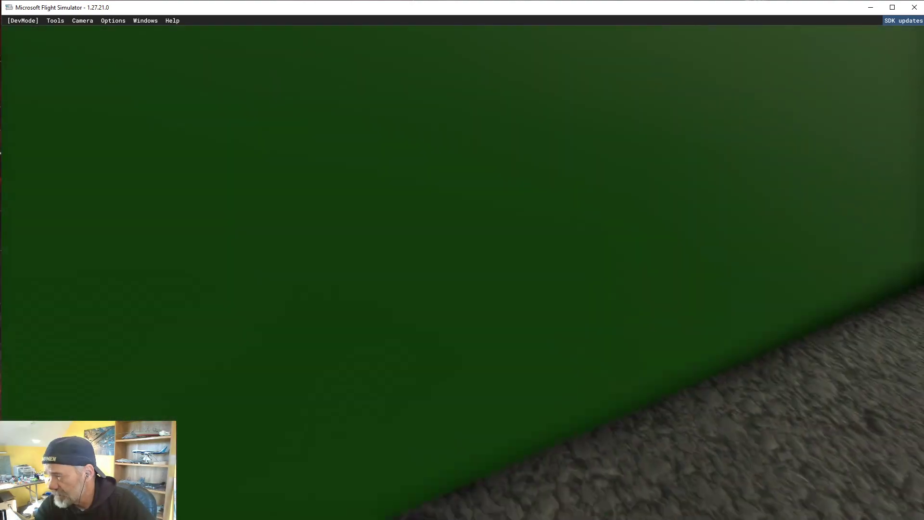
{"action": "key", "text": "s"}
{"action": "key", "text": "w"}
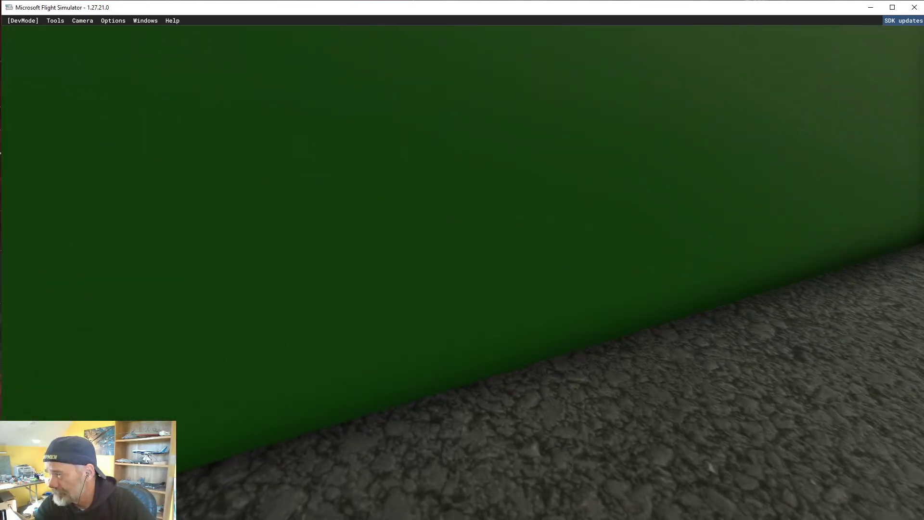
{"action": "key", "text": "s"}
{"action": "key", "text": "w"}
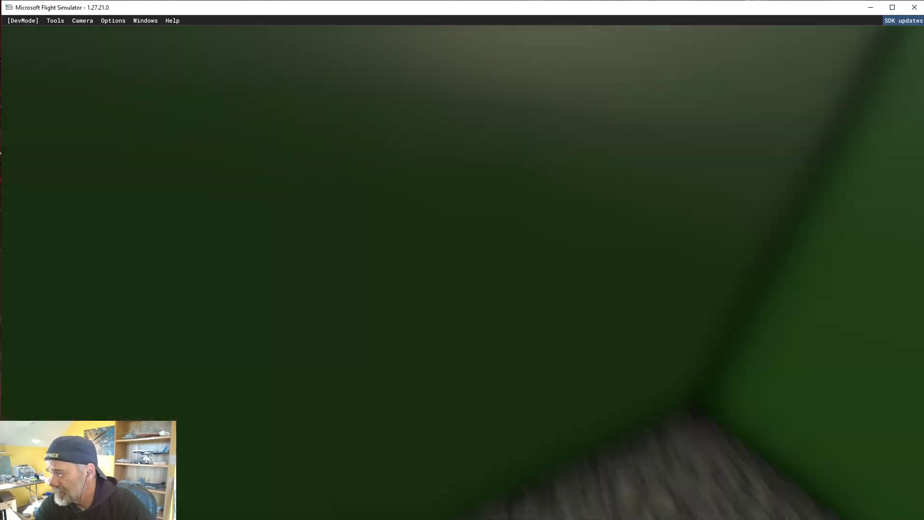
{"action": "key", "text": "s"}
{"action": "key", "text": "w"}
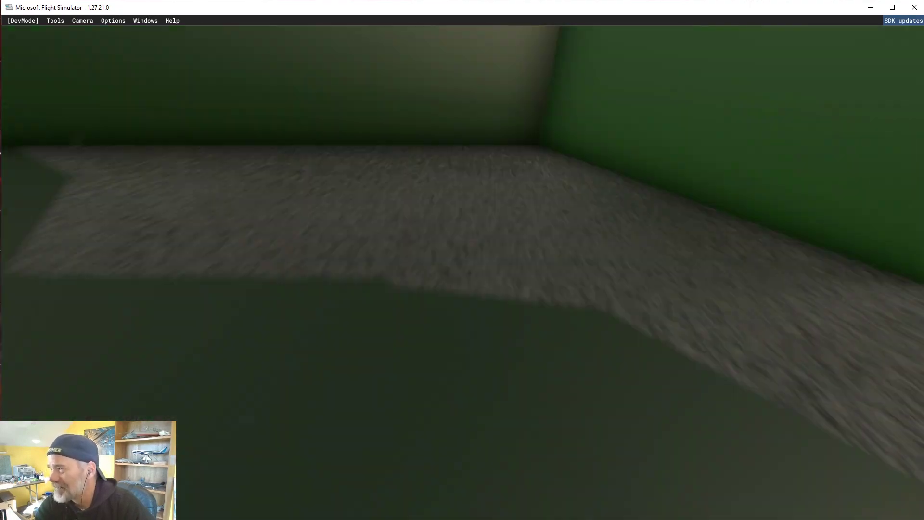
Step: Back the camera out of the green cube and inspect the rain around it from ground level and from above
{"action": "key", "text": "s"}
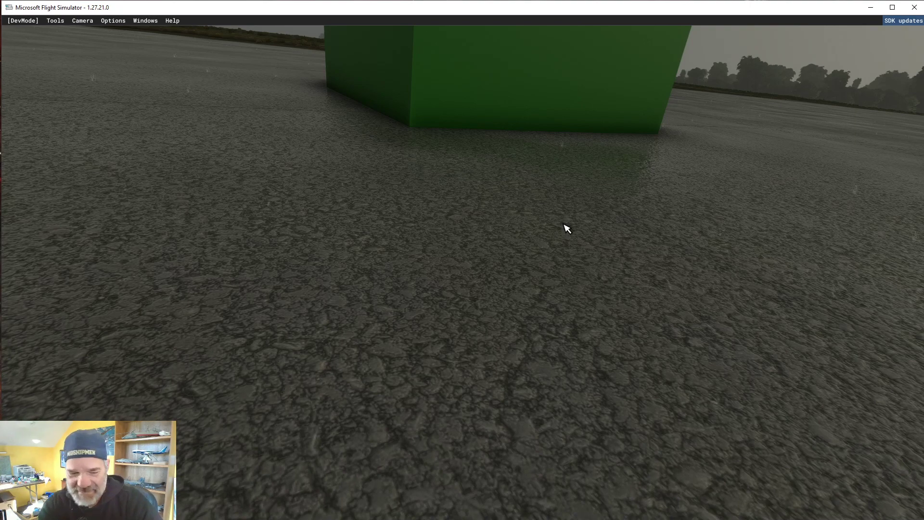
{"action": "key", "text": "s"}
{"action": "key", "text": "s"}
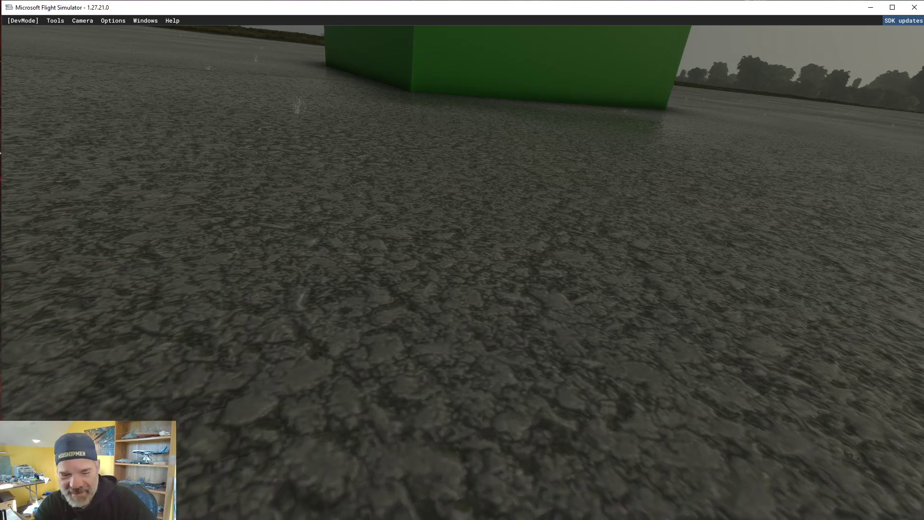
{"action": "key", "text": "r"}
{"action": "key", "text": "s"}
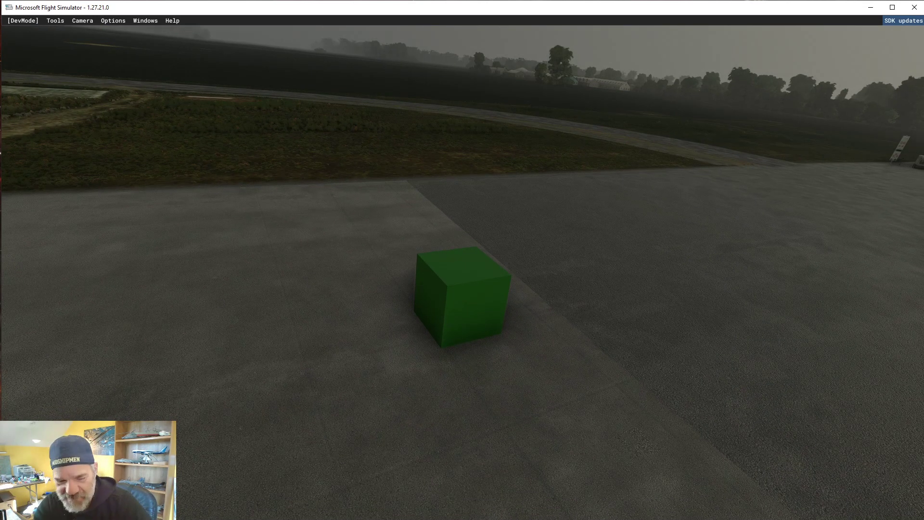
{"action": "key", "text": "f"}
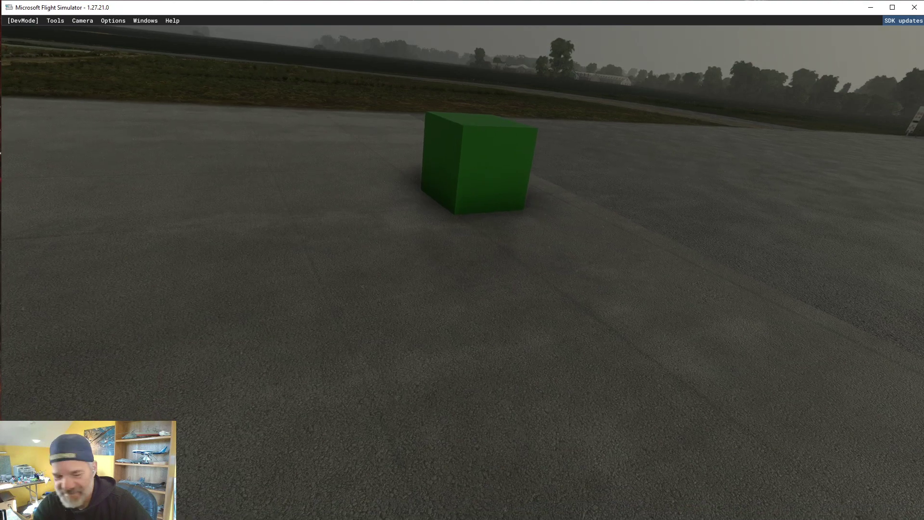
Step: Examine the green cube's top and interior floor for rain, and return the camera outside
{"action": "key", "text": "w"}
{"action": "key", "text": "w"}
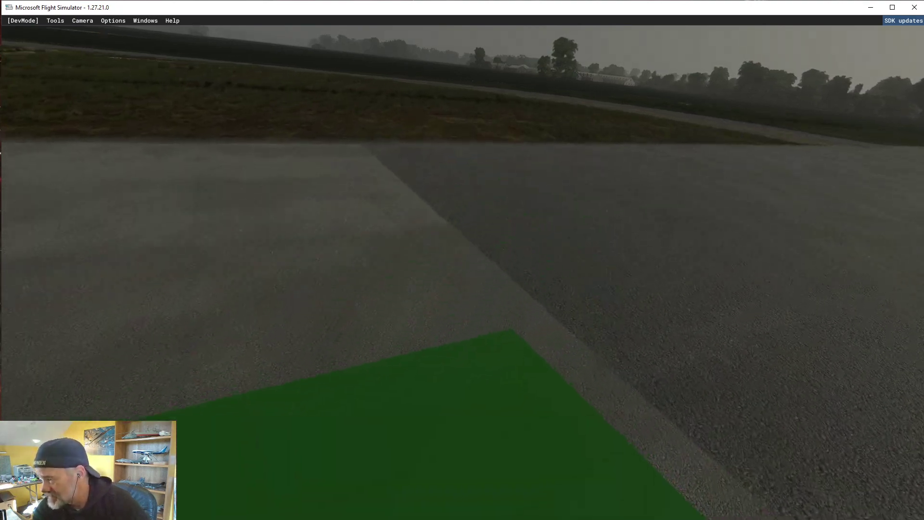
{"action": "key", "text": "w"}
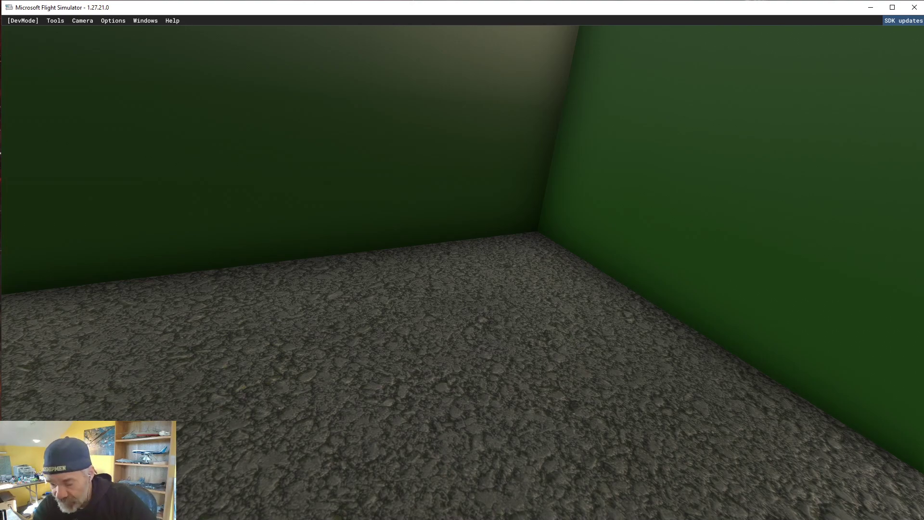
{"action": "key", "text": "s"}
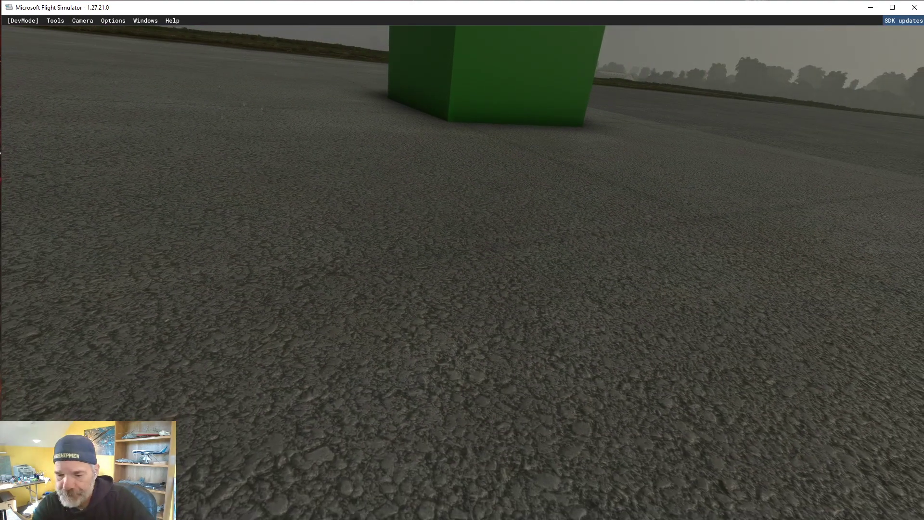
Step: Turn the camera away from the green cube and move it at ground level to the white building's doorway
{"action": "key", "text": "KP_8"}
{"action": "key", "text": "KP_4"}
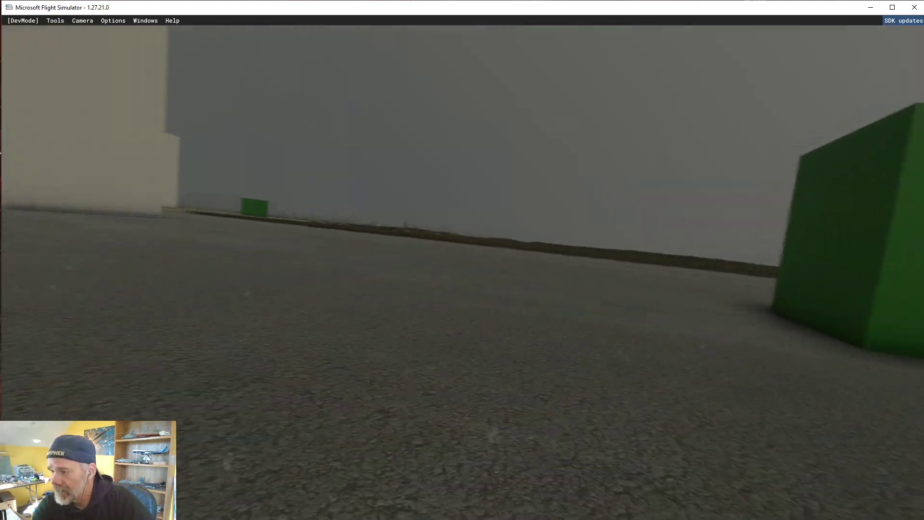
{"action": "key", "text": "KP_4"}
{"action": "key", "text": "w"}
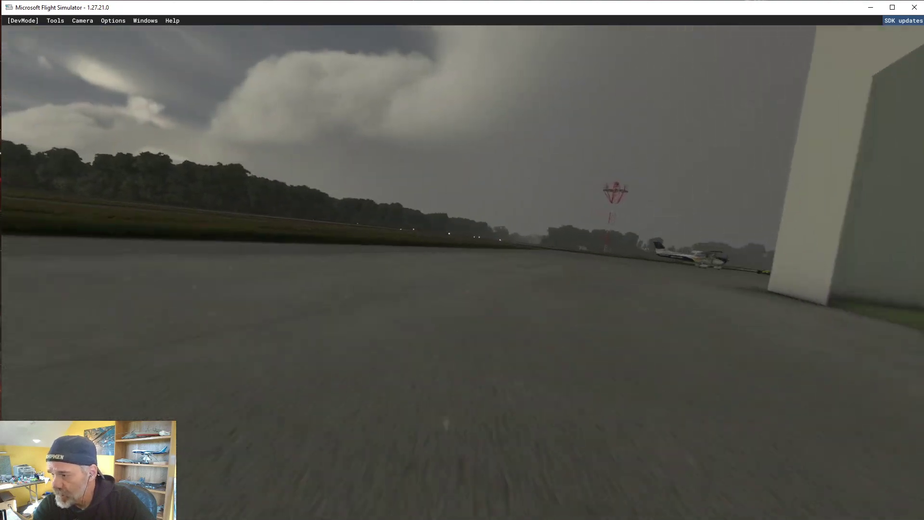
{"action": "key", "text": "KP_6"}
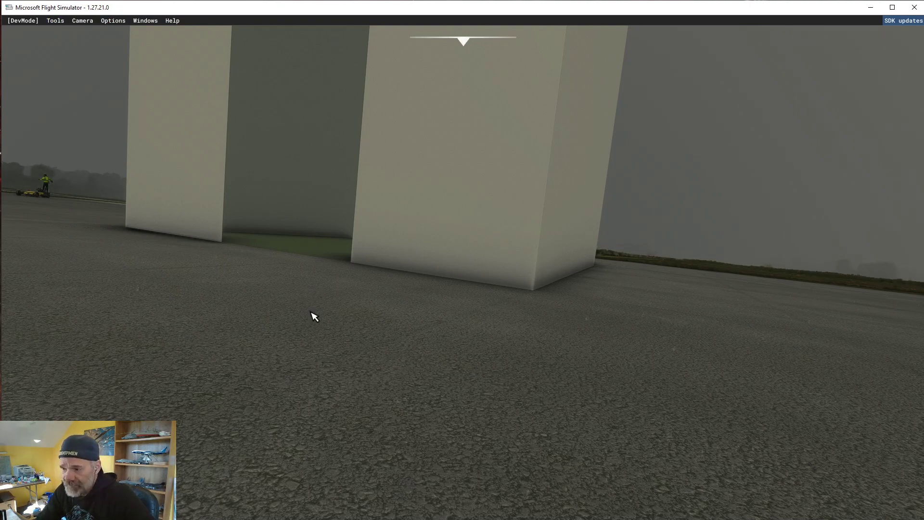
Step: Turn Developer Mode off in the general options, apply and save the change, and return to the airport scene
{"action": "key", "text": "Escape"}
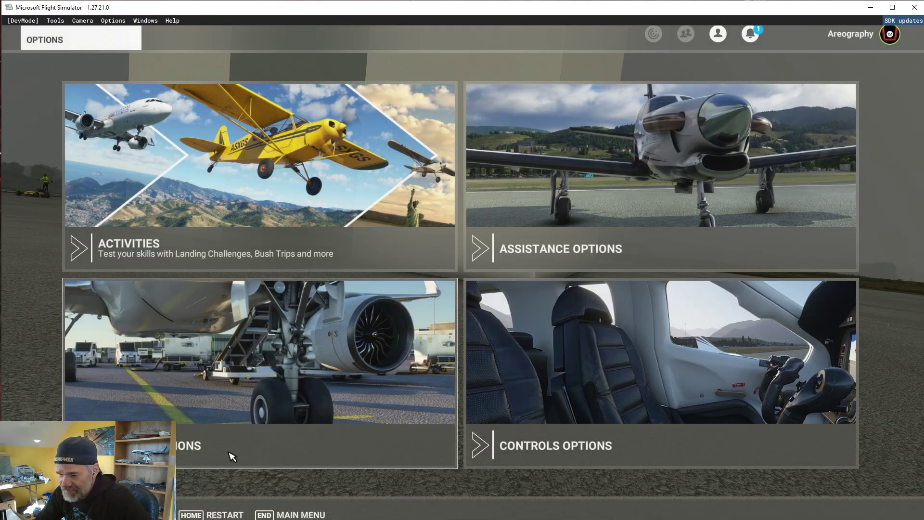
{"action": "left_click", "coordinate": [245, 434]}
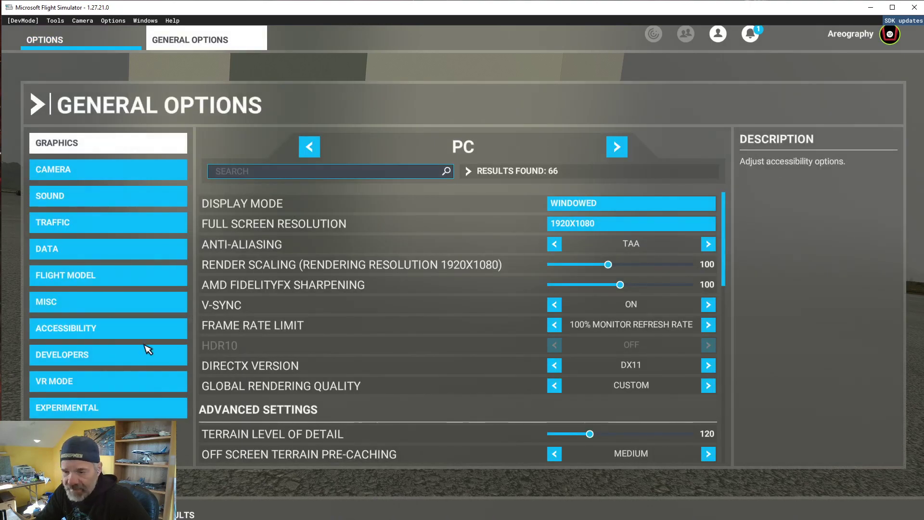
{"action": "left_click", "coordinate": [62, 355]}
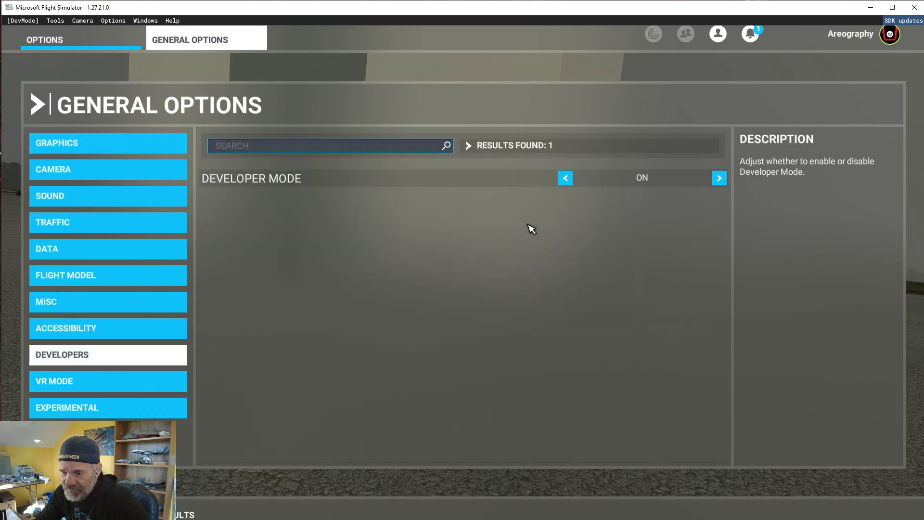
{"action": "left_click", "coordinate": [719, 179]}
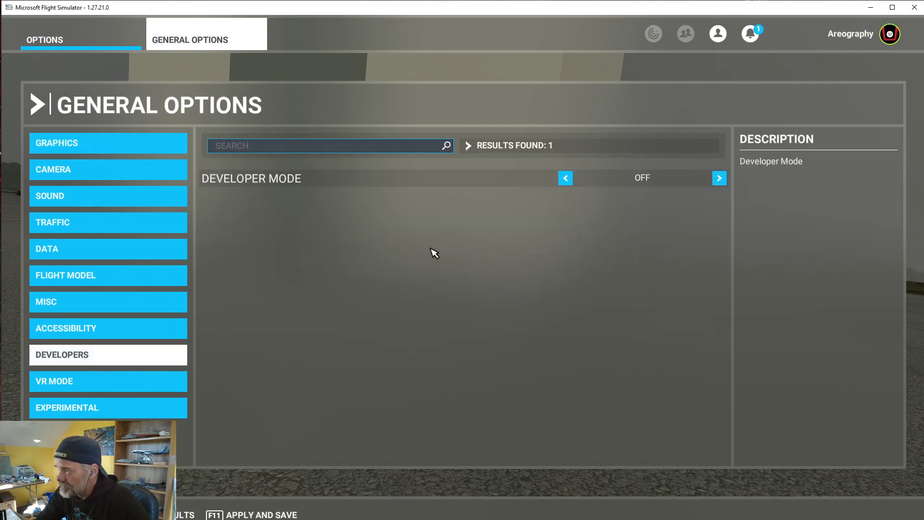
{"action": "left_click", "coordinate": [260, 515]}
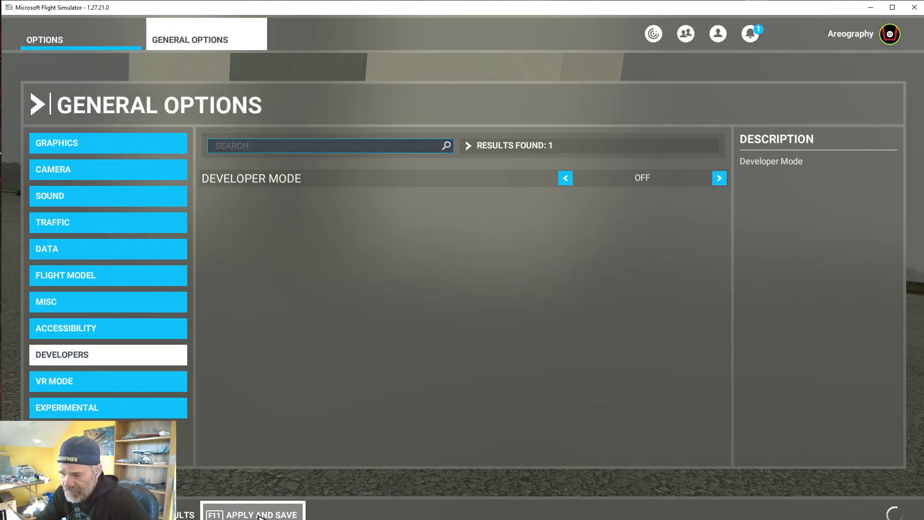
{"action": "key", "text": "Escape"}
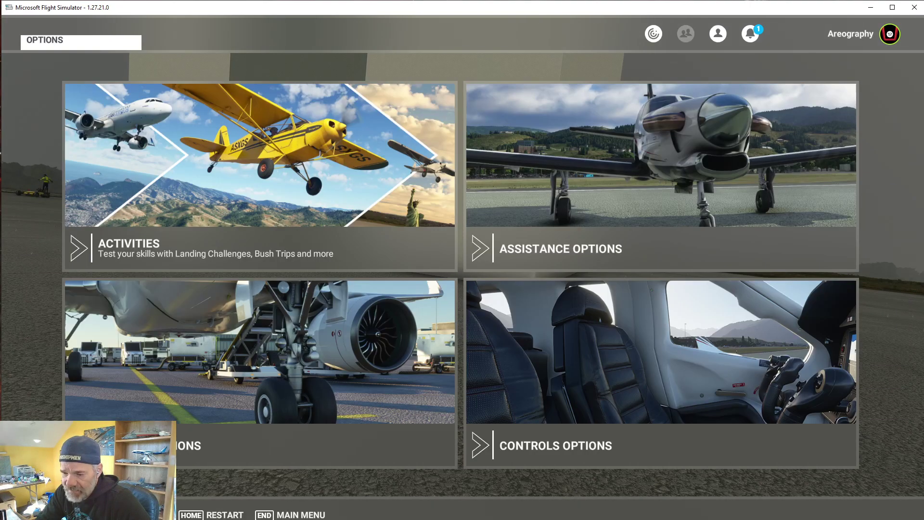
{"action": "key", "text": "Escape"}
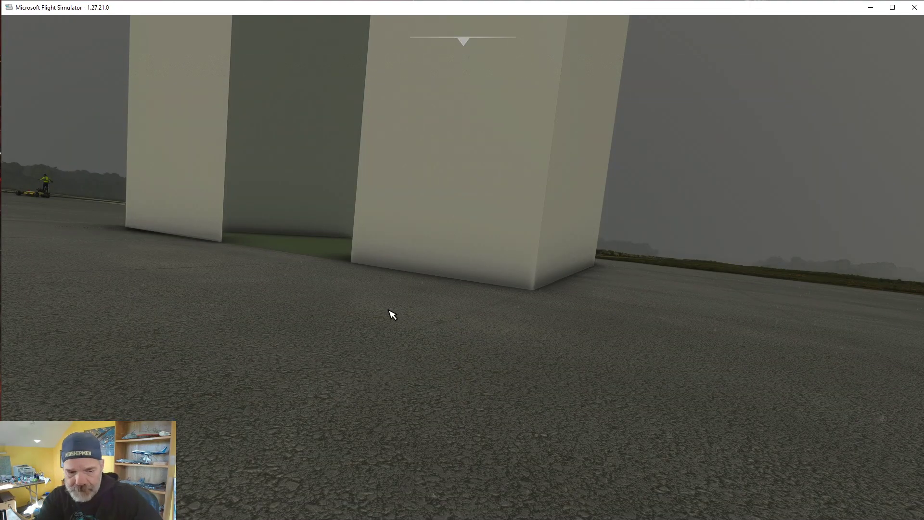
Step: Move the camera through the white building's doorway to check its interior for rain, and back out onto the apron
{"action": "key", "text": "w"}
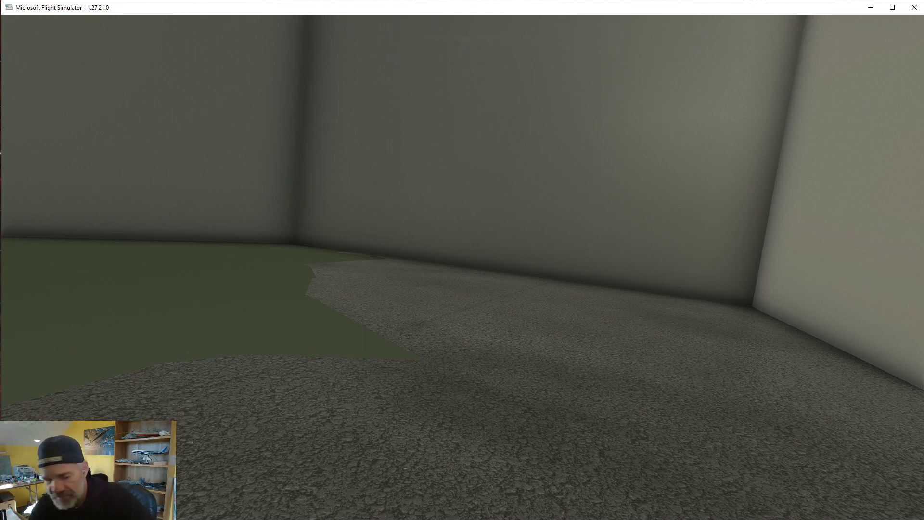
{"action": "key", "text": "s"}
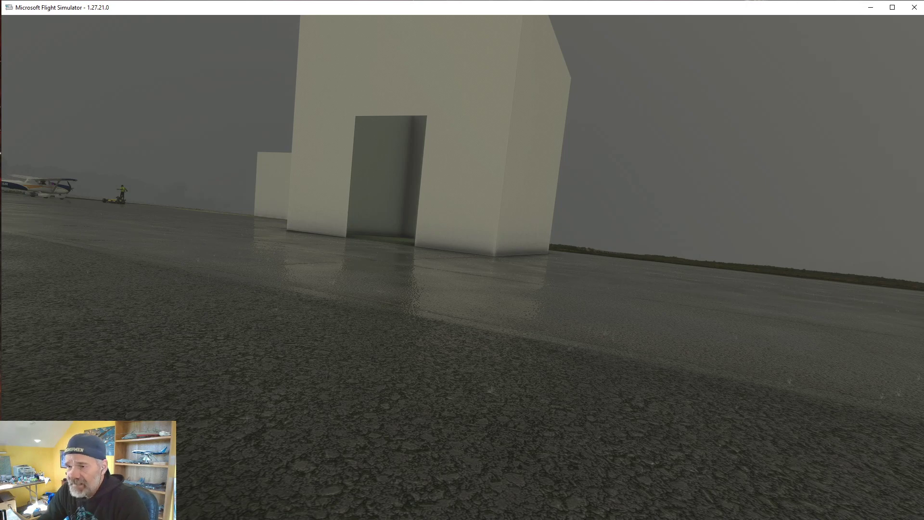
Step: Change the weather preset to Clear Skies and close the weather settings
{"action": "mouse_move", "coordinate": [622, 13]}
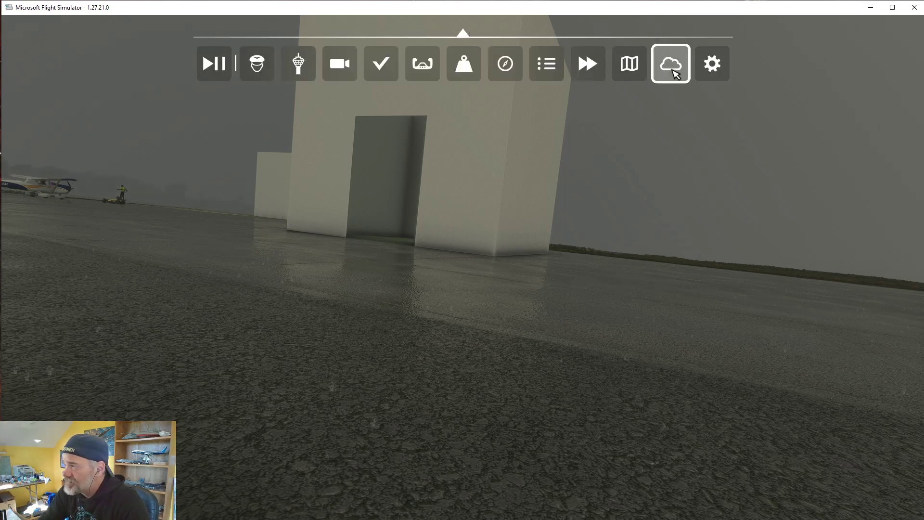
{"action": "left_click", "coordinate": [674, 72]}
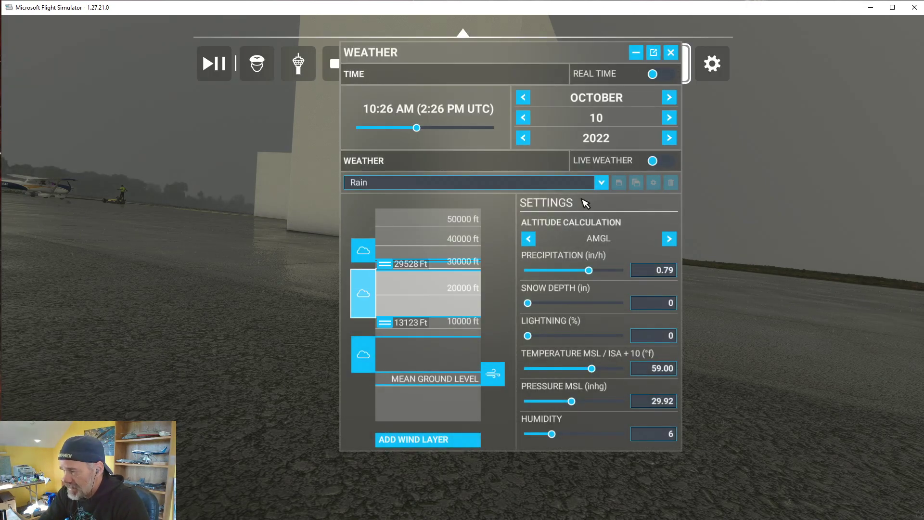
{"action": "left_click", "coordinate": [602, 183]}
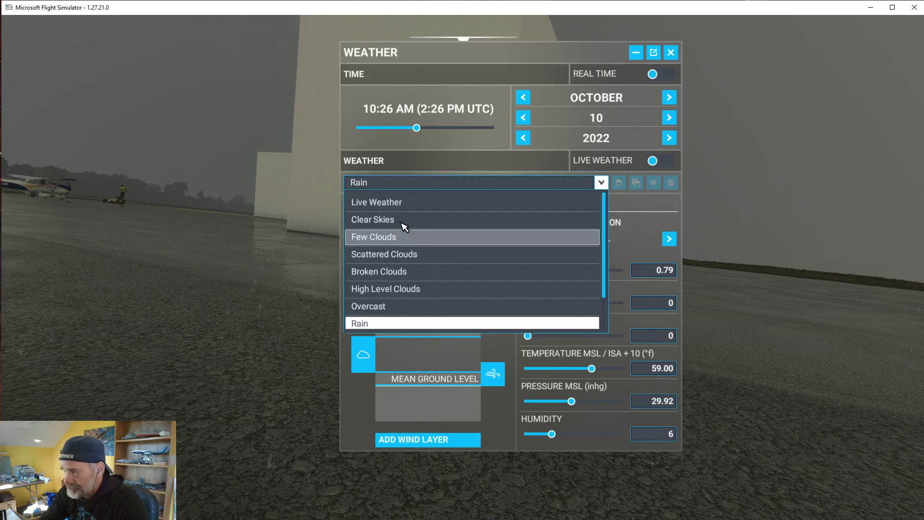
{"action": "left_click", "coordinate": [394, 221]}
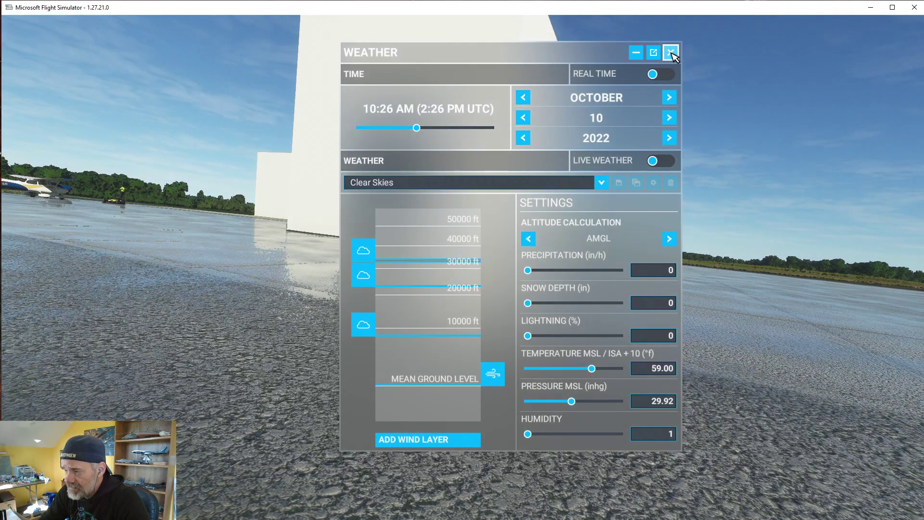
{"action": "left_click", "coordinate": [671, 53]}
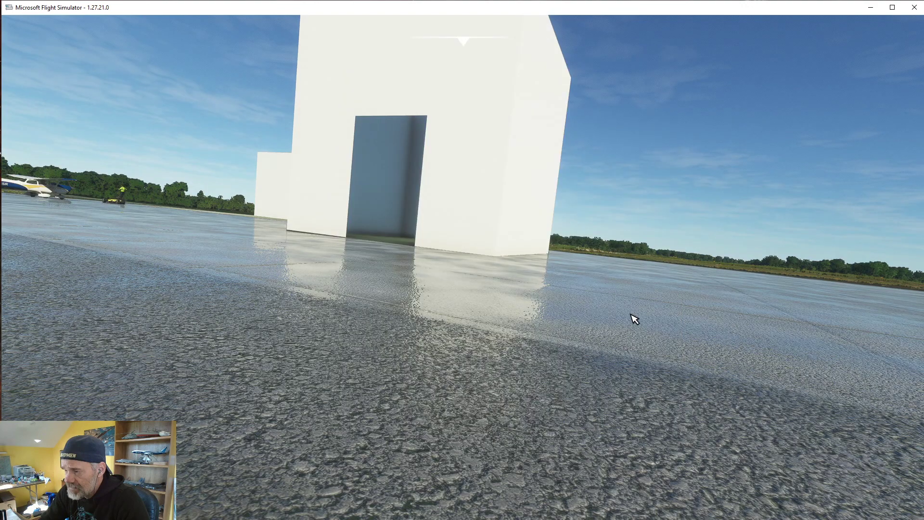
Step: Inspect the white buildings and surrounding apron in clear weather from above, and return the camera to grass level facing the doorway
{"action": "key", "text": "s"}
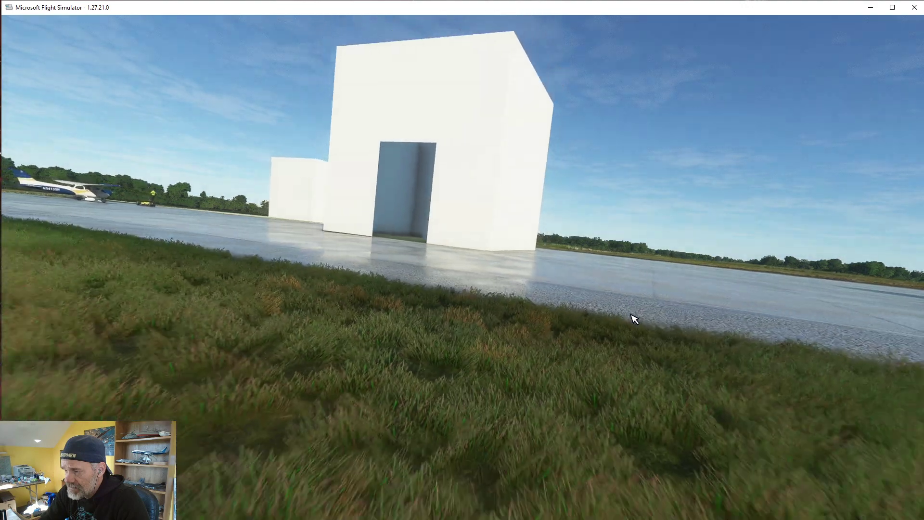
{"action": "key", "text": "r"}
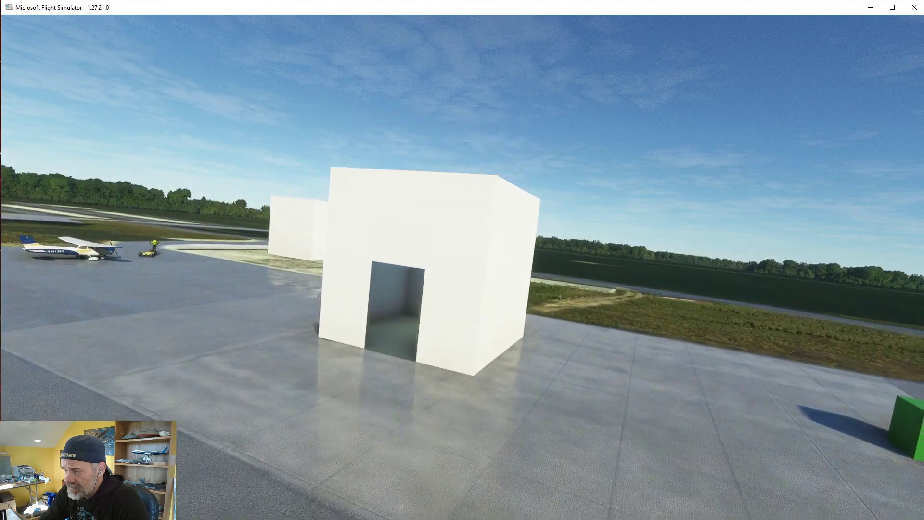
{"action": "key", "text": "KP_6"}
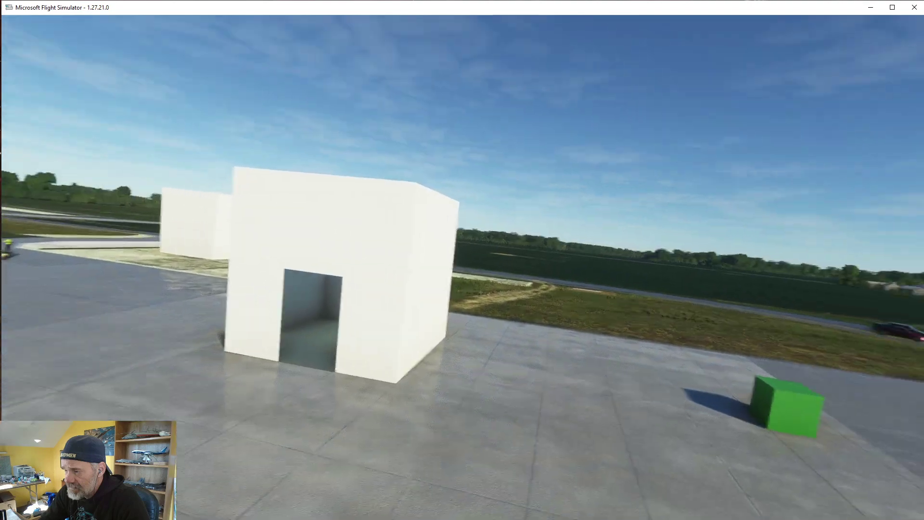
{"action": "key", "text": "KP_4"}
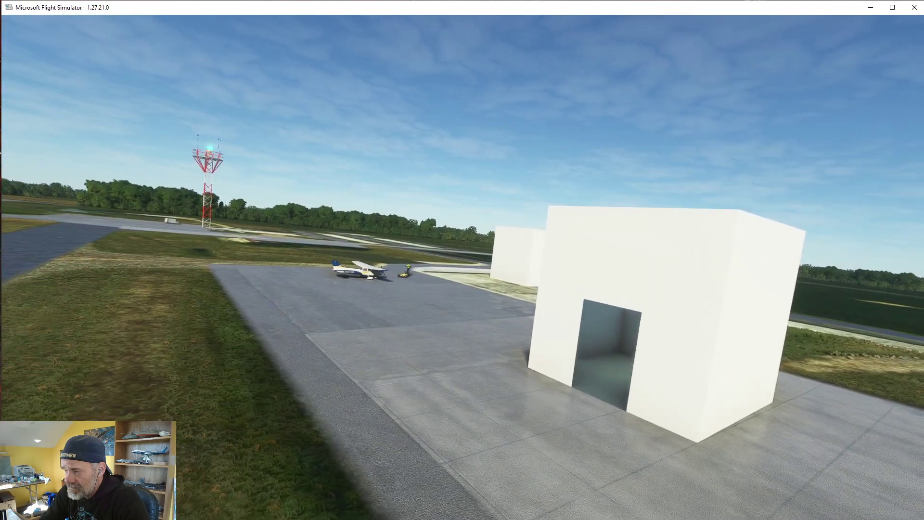
{"action": "key", "text": "KP_6"}
{"action": "key", "text": "s"}
{"action": "key", "text": "r"}
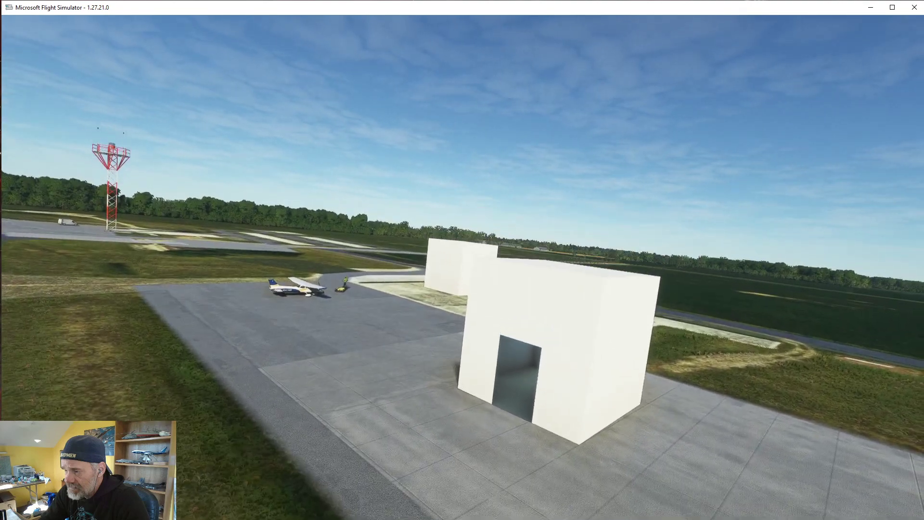
{"action": "key", "text": "f"}
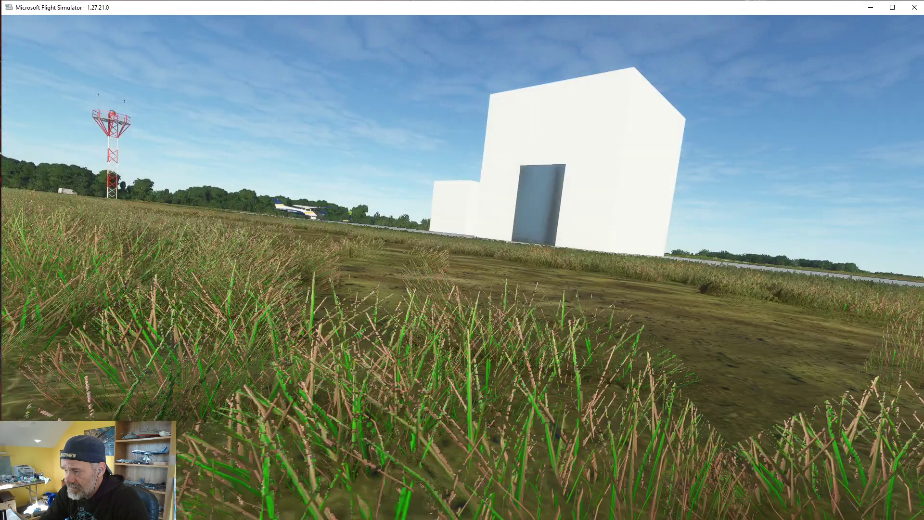
{"action": "key", "text": "w"}
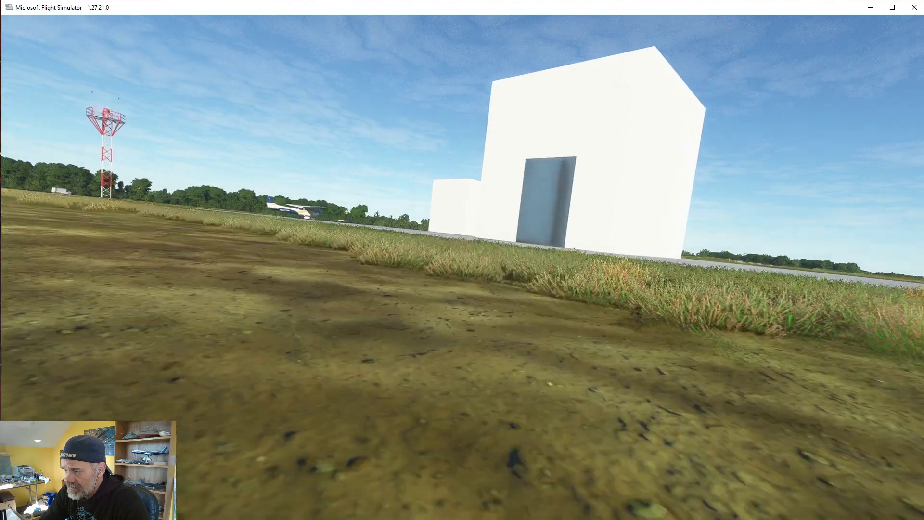